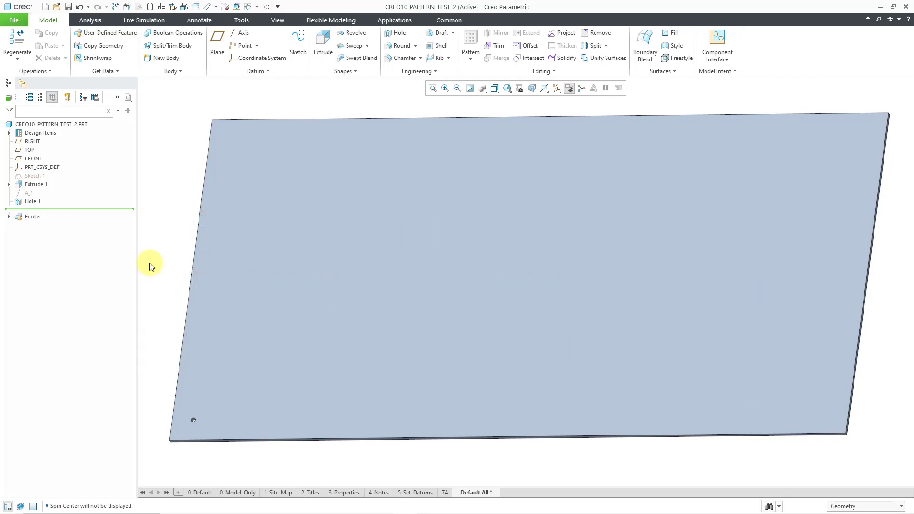
# Step: Pattern Hole 1 along its vertical 50 dimension with a 25 increment
pyautogui.click(33, 202)
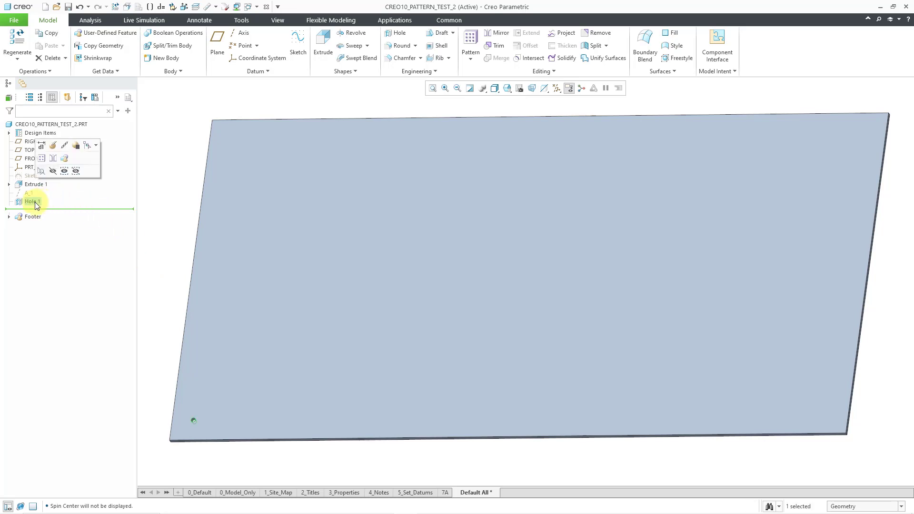
pyautogui.click(41, 160)
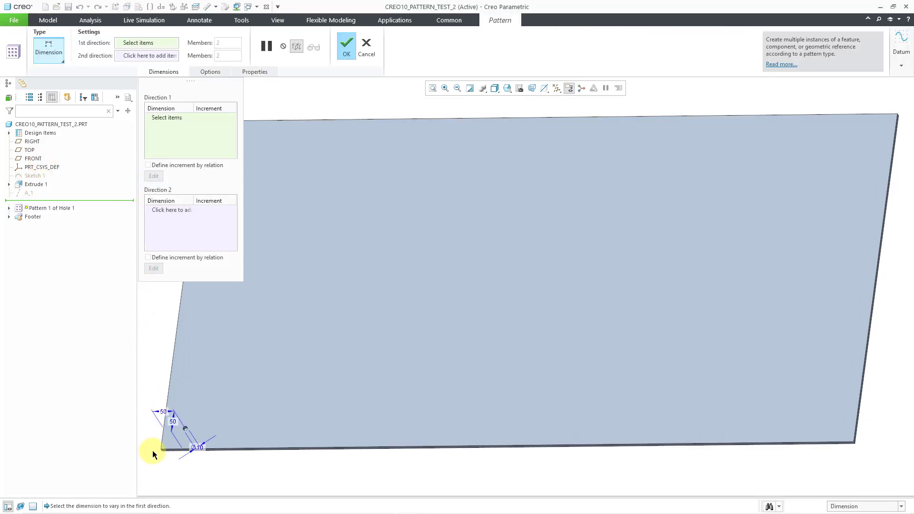
pyautogui.scroll(5, 154, 445)
pyautogui.scroll(2, 160, 375)
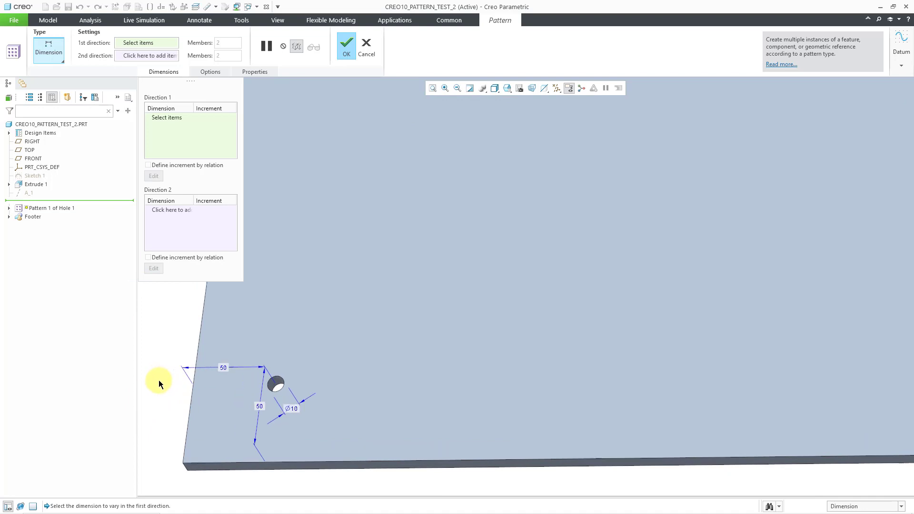
pyautogui.keyDown('shift'); pyautogui.moveTo(159, 380); pyautogui.dragTo(358, 264, button='middle'); pyautogui.keyUp('shift')
pyautogui.scroll(2, 358, 264)
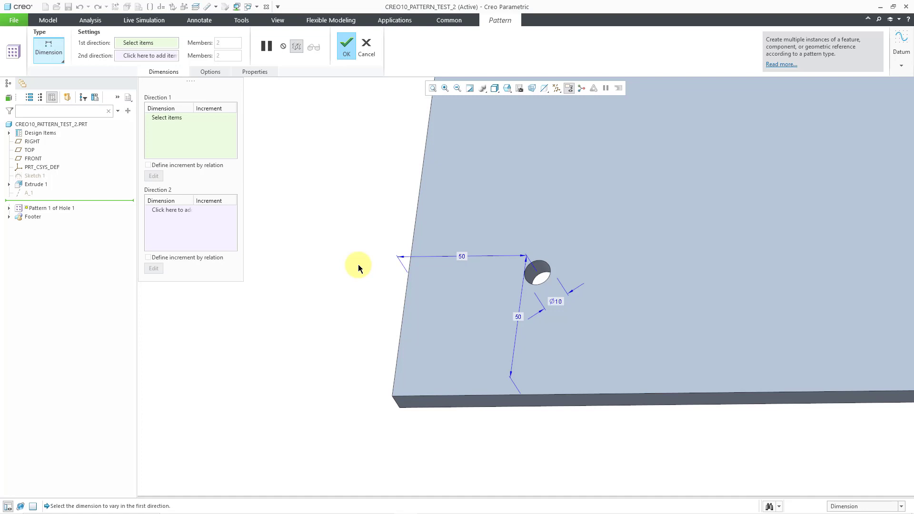
pyautogui.click(518, 316)
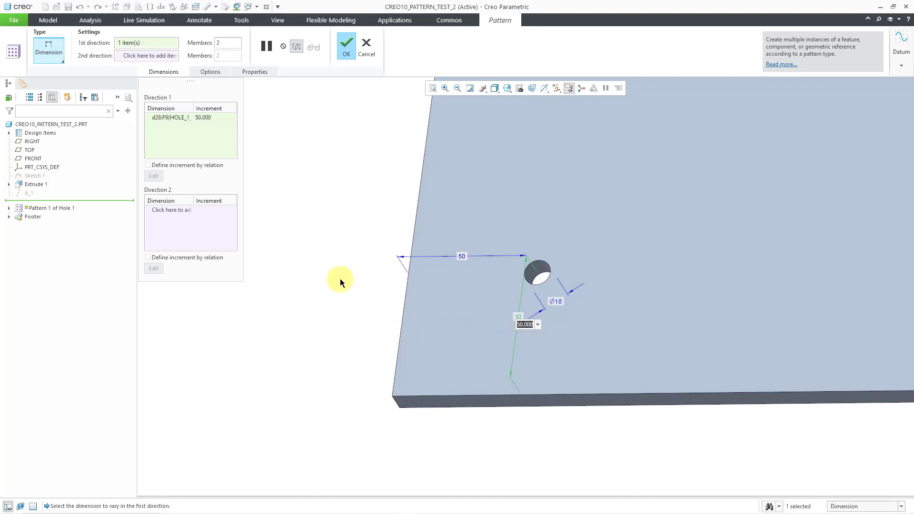
pyautogui.write('25')
pyautogui.press('Return')
# Step: Set the hole pattern to 1 member and complete it
pyautogui.click(224, 42)
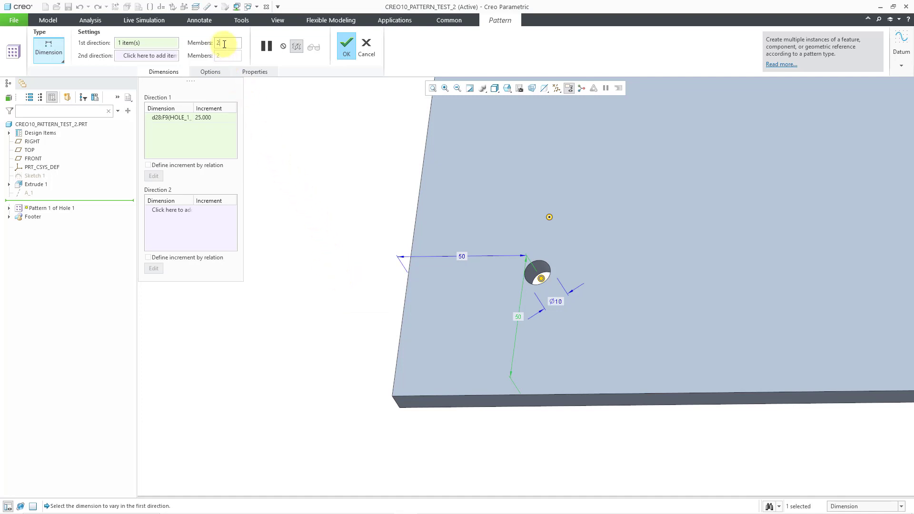
pyautogui.doubleClick(220, 43)
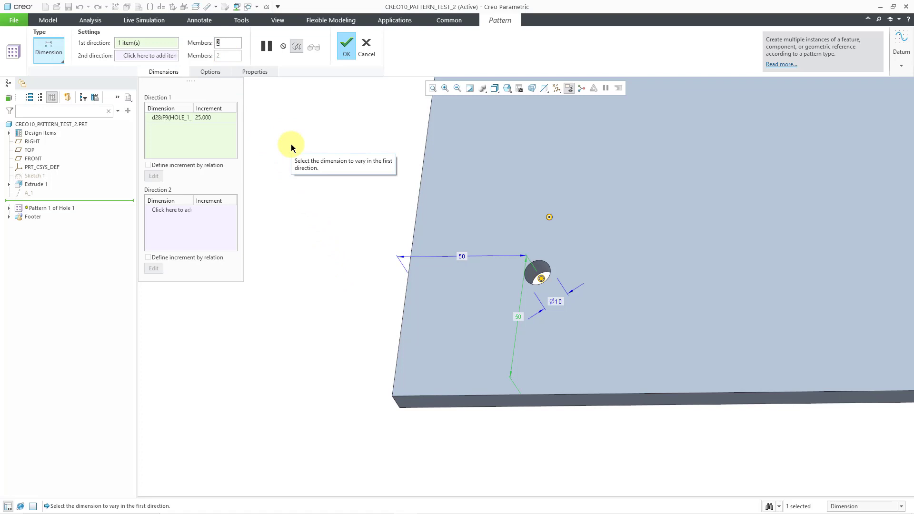
pyautogui.write('1')
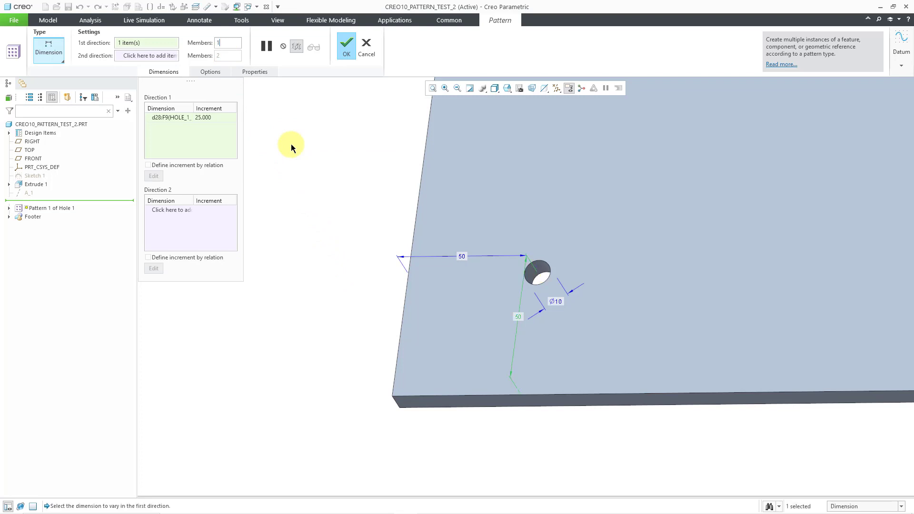
pyautogui.click(350, 49)
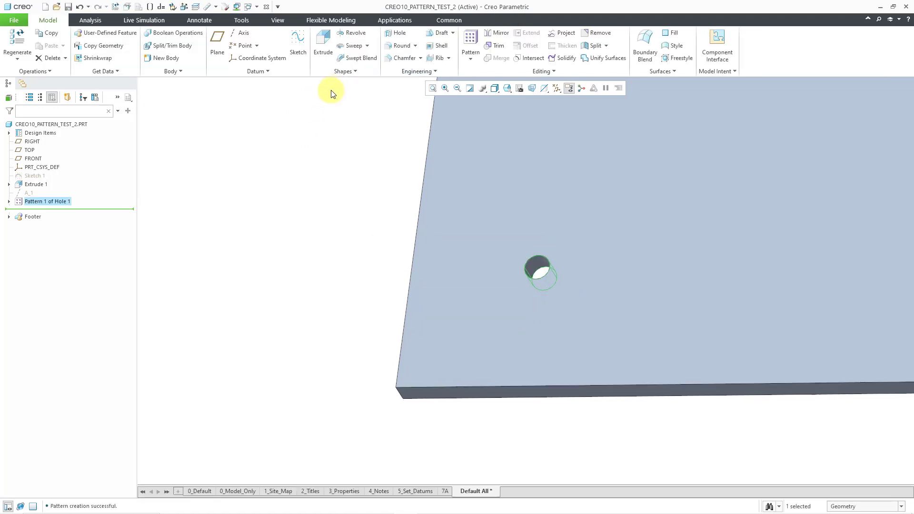
# Step: Pattern Pattern 1 by the horizontal 50 dimension and the HOLES count
pyautogui.click(9, 202)
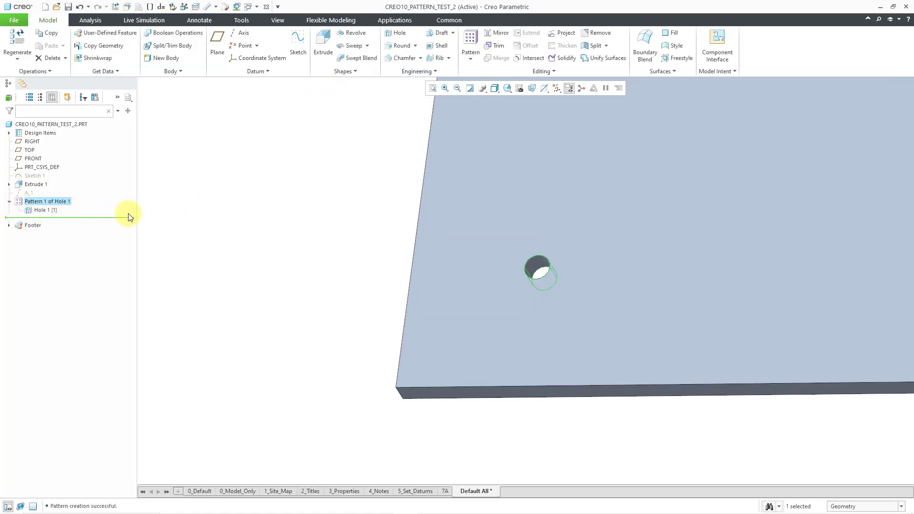
pyautogui.click(175, 210)
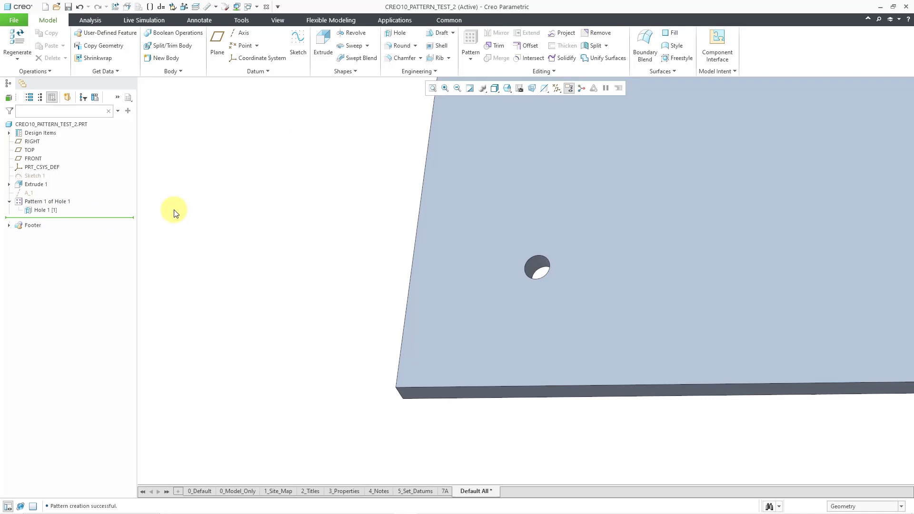
pyautogui.click(61, 202)
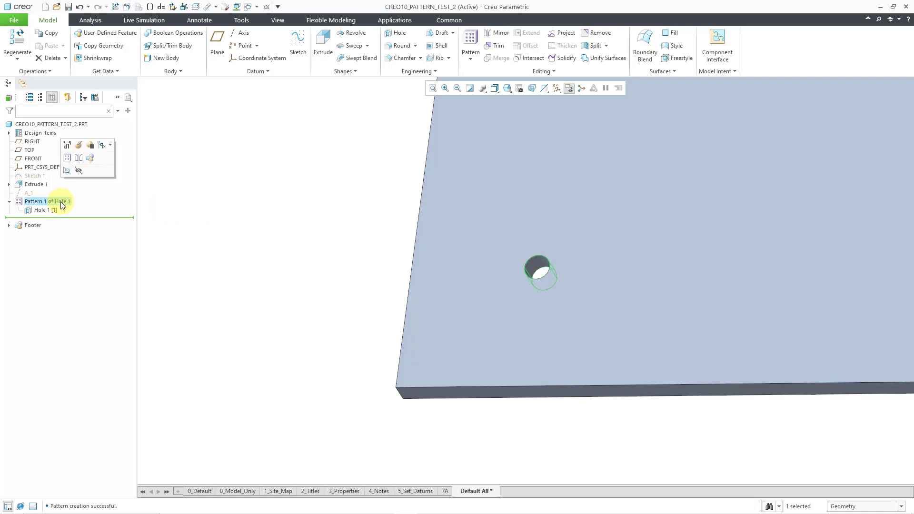
pyautogui.click(67, 158)
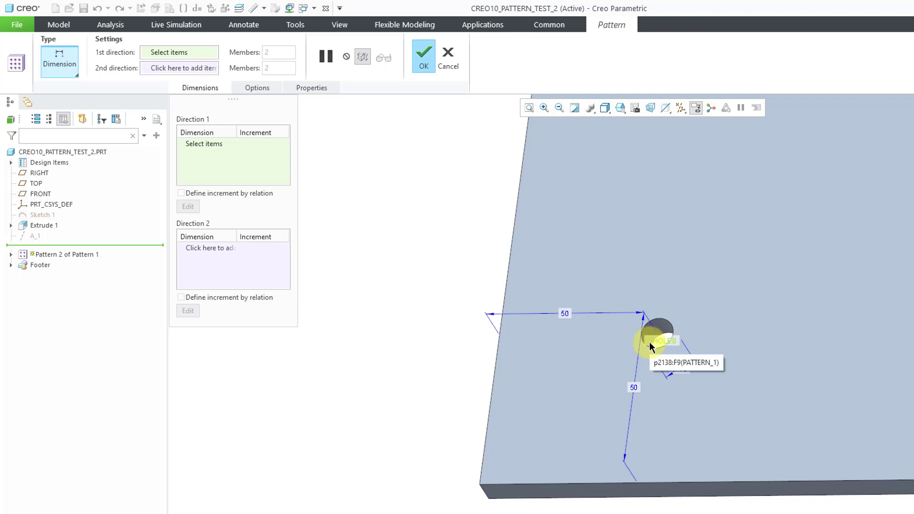
pyautogui.click(566, 315)
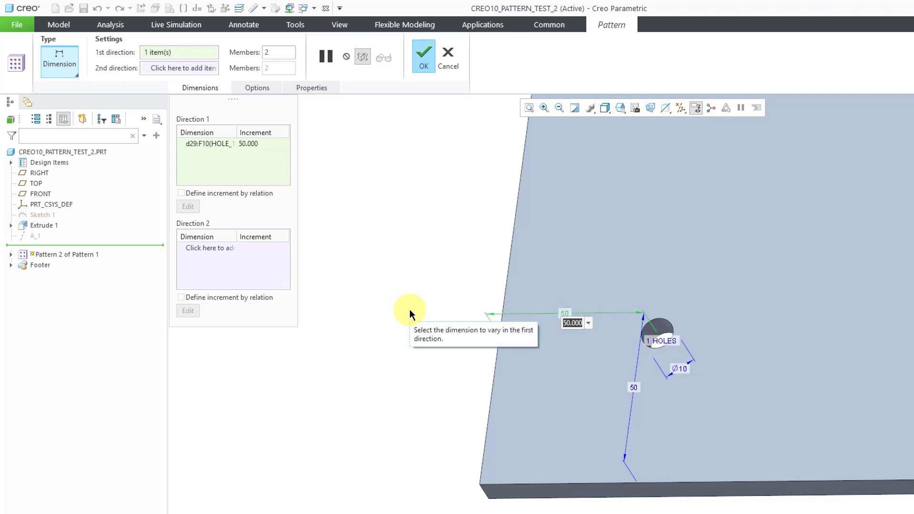
pyautogui.write('25')
pyautogui.press('Return')
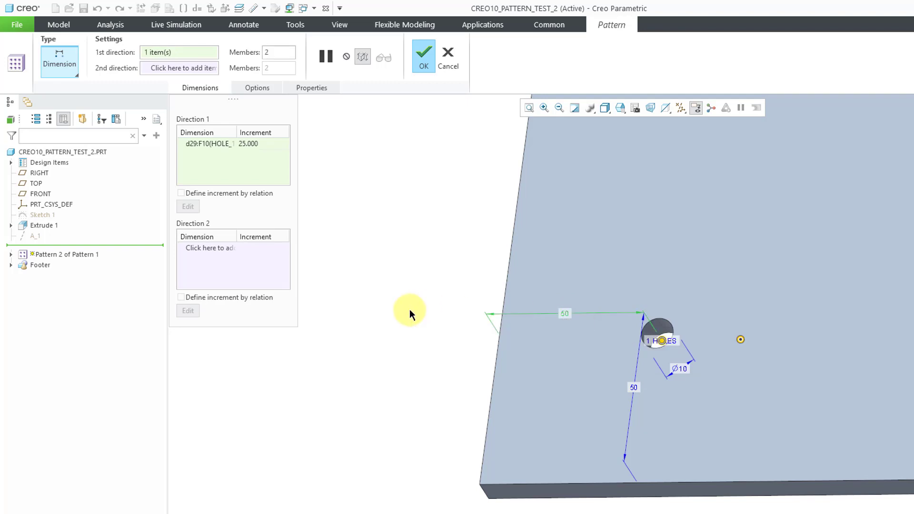
pyautogui.click(647, 341)
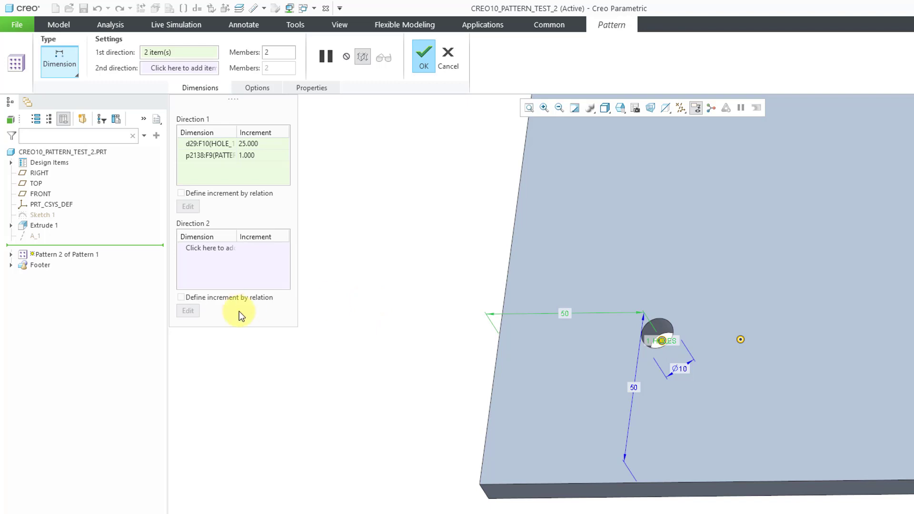
# Step: Set 30 members and a horizontal spacing increment of 50, then complete the pattern
pyautogui.doubleClick(277, 50)
pyautogui.write('30')
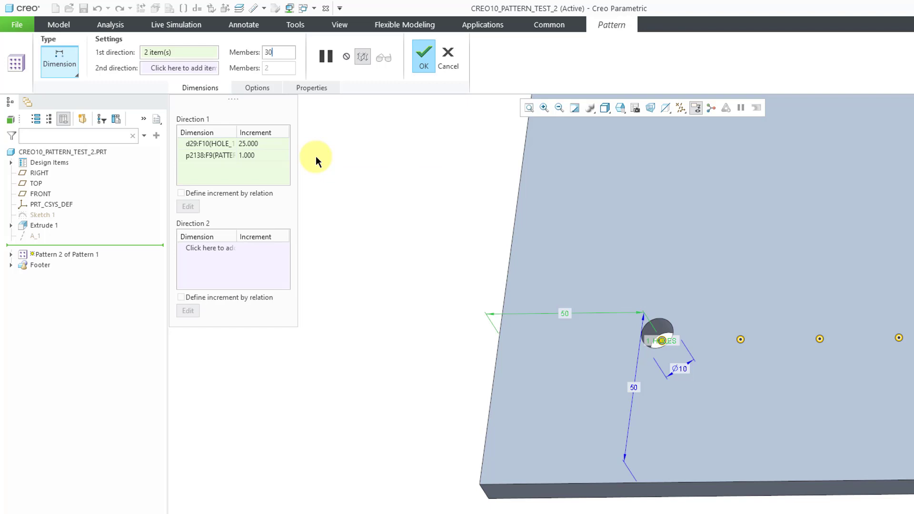
pyautogui.scroll(-7, 276, 457)
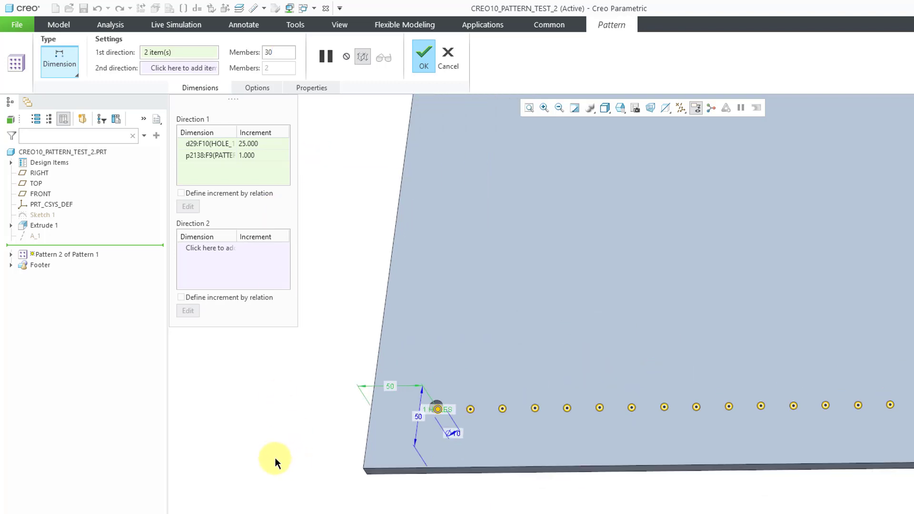
pyautogui.scroll(-2, 275, 458)
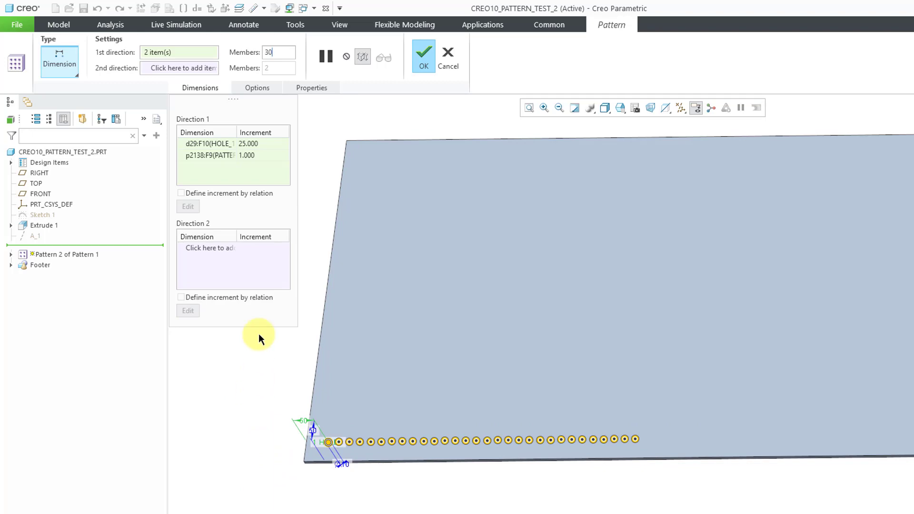
pyautogui.click(273, 144)
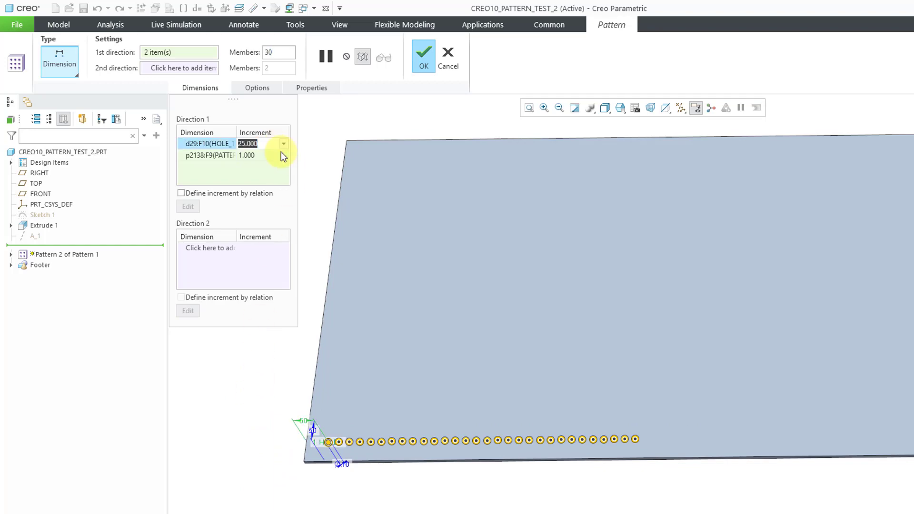
pyautogui.write('50')
pyautogui.press('Return')
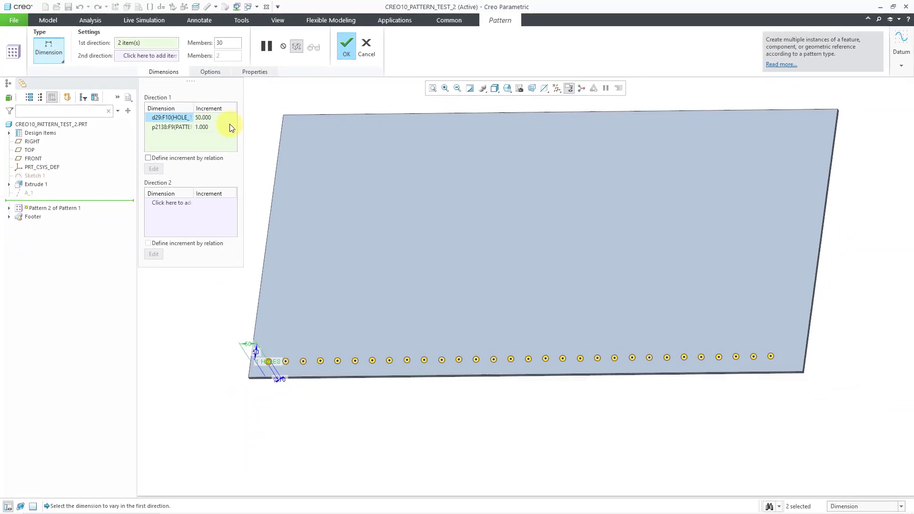
pyautogui.click(348, 49)
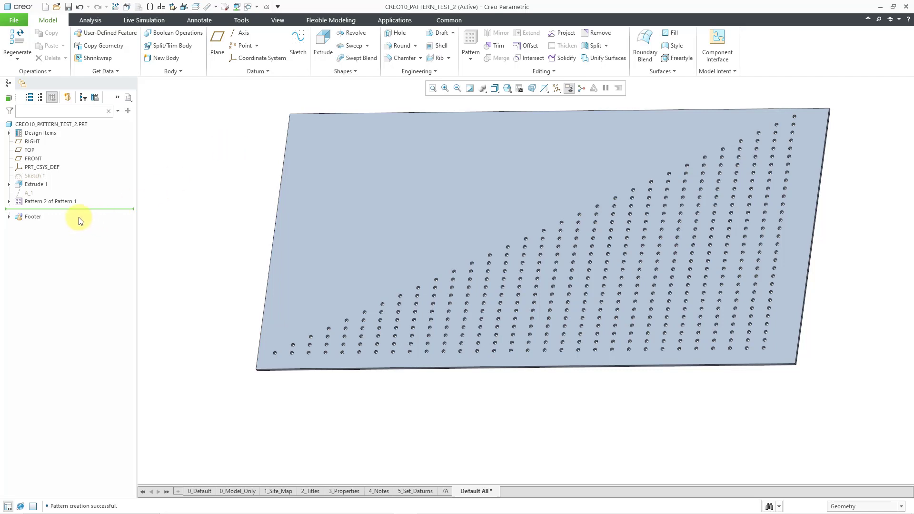
# Step: For Pattern 2 of Pattern 1, define the p2138 hole-count increment by relation
pyautogui.click(65, 201)
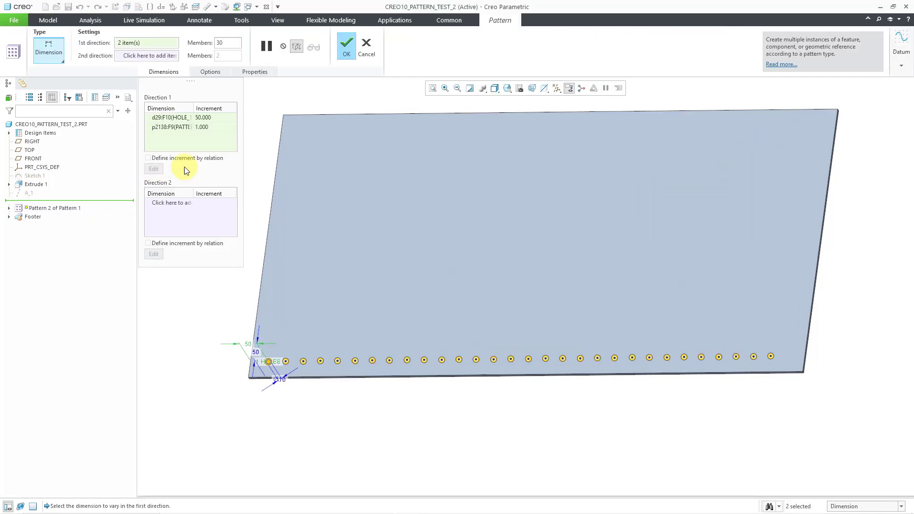
pyautogui.click(208, 127)
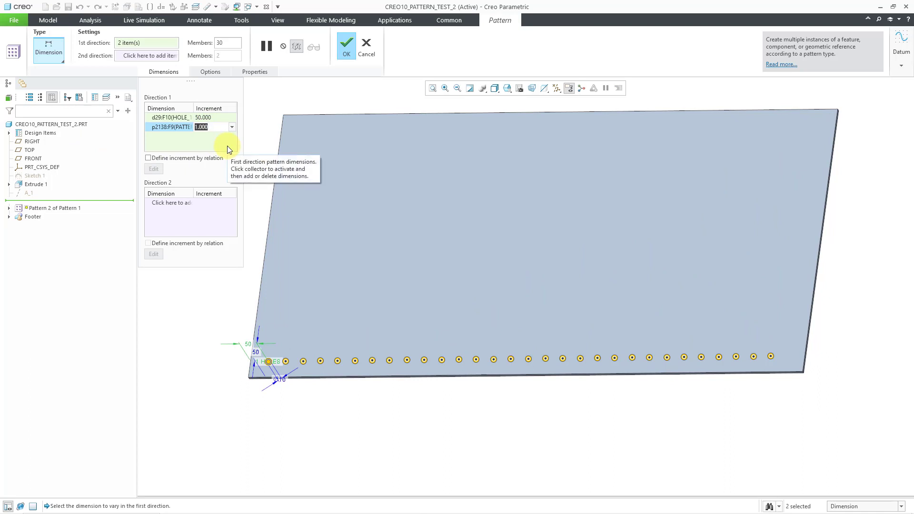
pyautogui.click(148, 158)
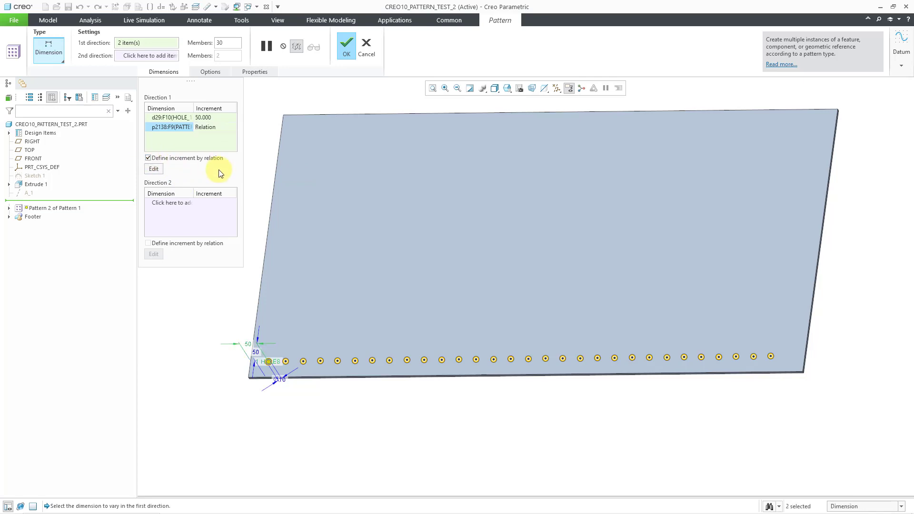
# Step: Open the Relations editor for the hole-count increment and check the symbols reference
pyautogui.click(153, 169)
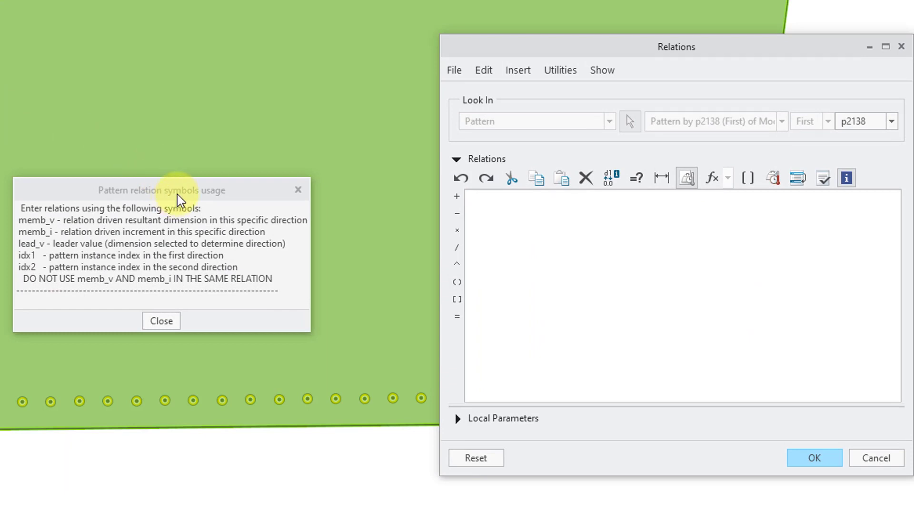
pyautogui.click(177, 191)
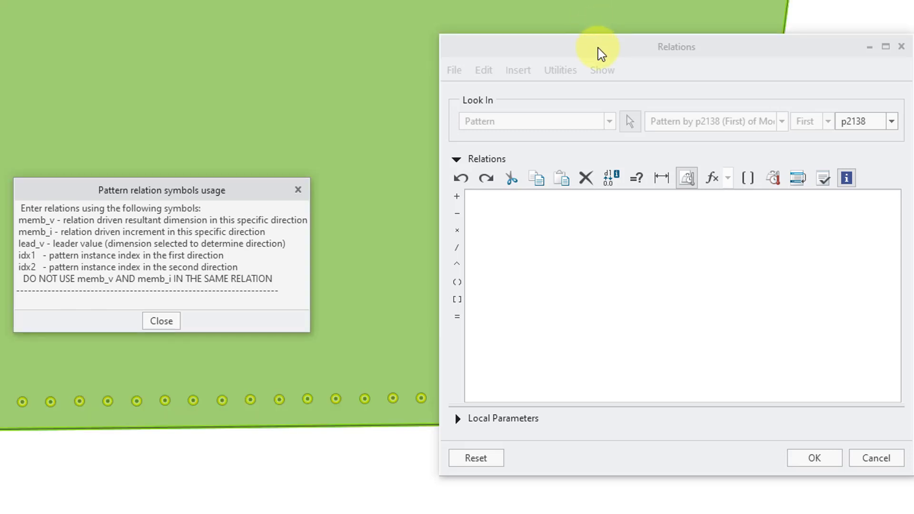
pyautogui.click(676, 263)
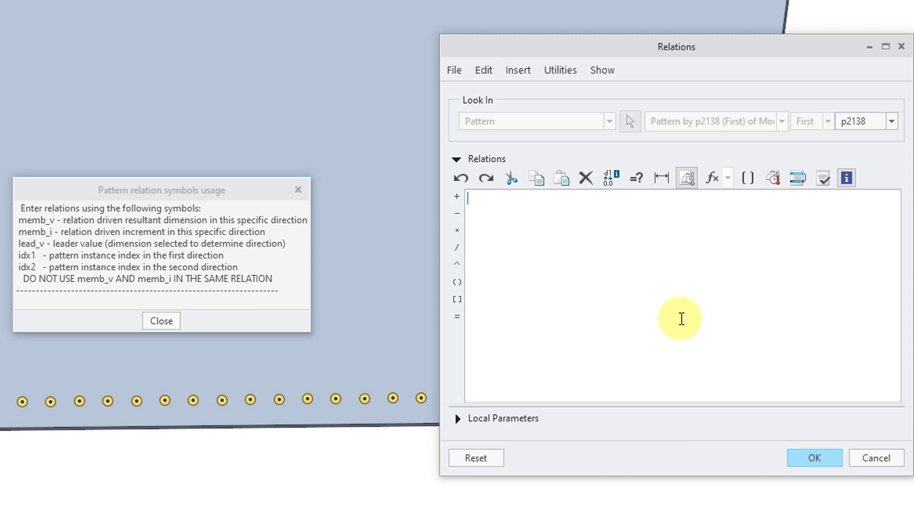
# Step: Enter the relation memb_v = sin( idx1* 12 ) * 20
pyautogui.click(677, 302)
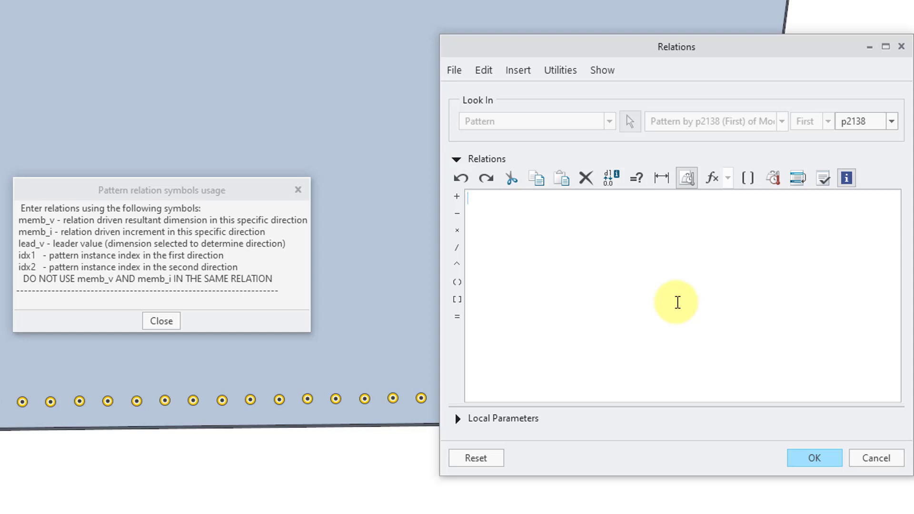
pyautogui.write('memb_v=')
pyautogui.press('BackSpace')
pyautogui.write('=')
pyautogui.write('sin( idx')
pyautogui.write('1')
pyautogui.write('* 12 ) * 20')
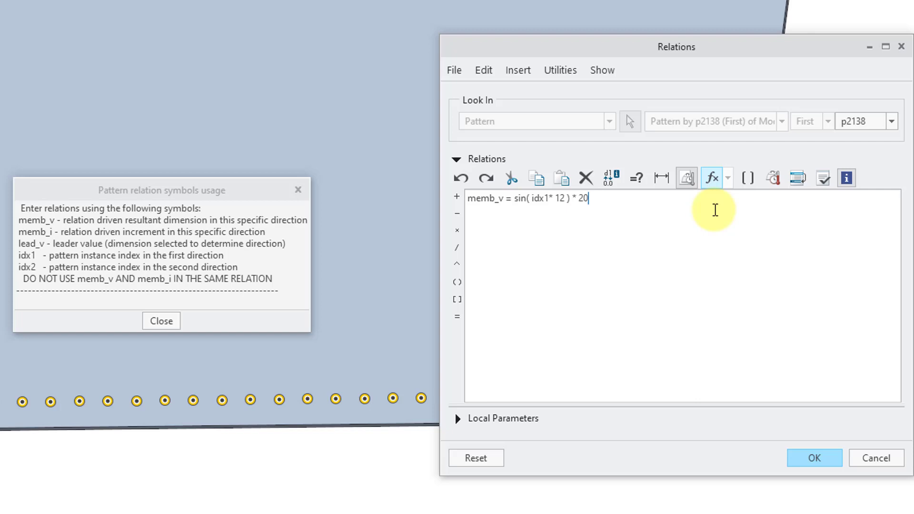
# Step: Browse the relation function list and insert the floor function
pyautogui.click(712, 178)
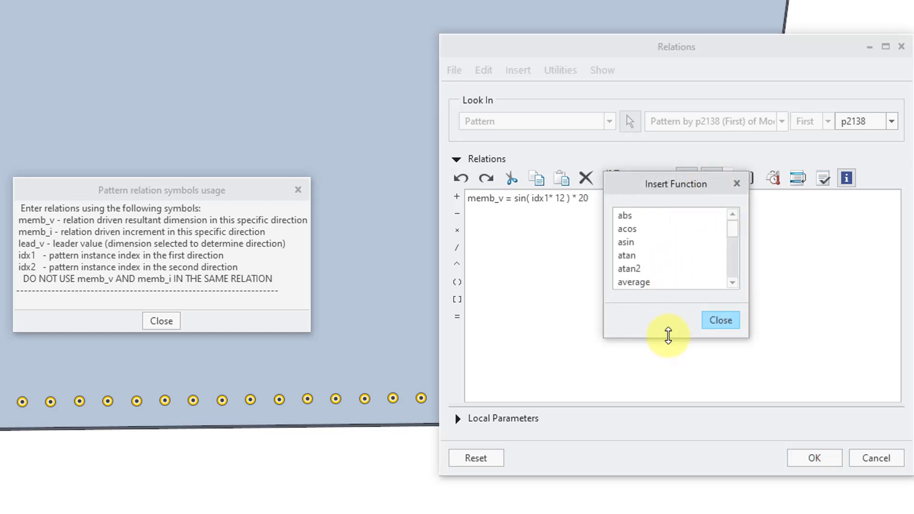
pyautogui.moveTo(668, 336); pyautogui.dragTo(667, 455)
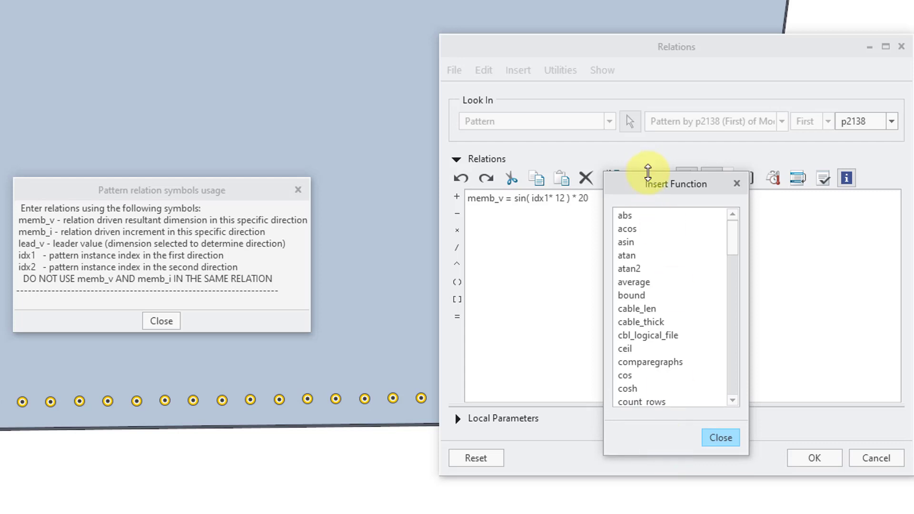
pyautogui.moveTo(647, 172); pyautogui.dragTo(639, 41)
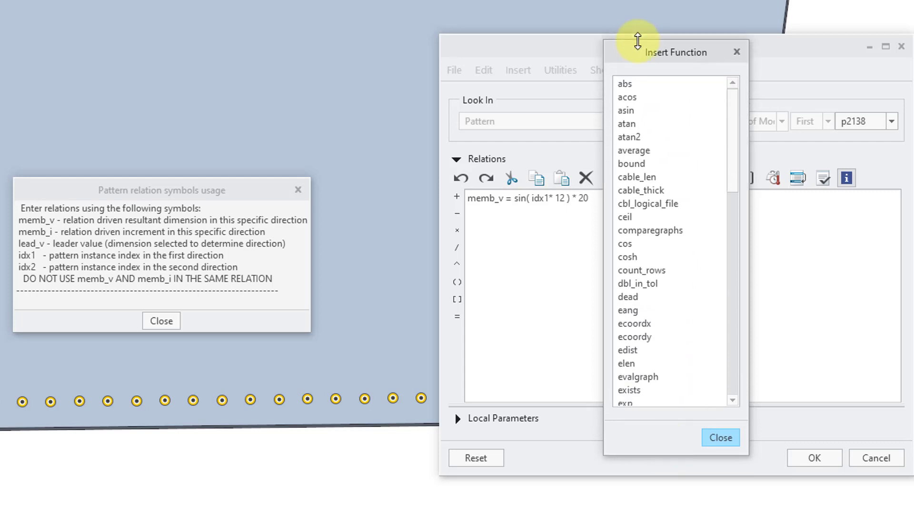
pyautogui.click(636, 217)
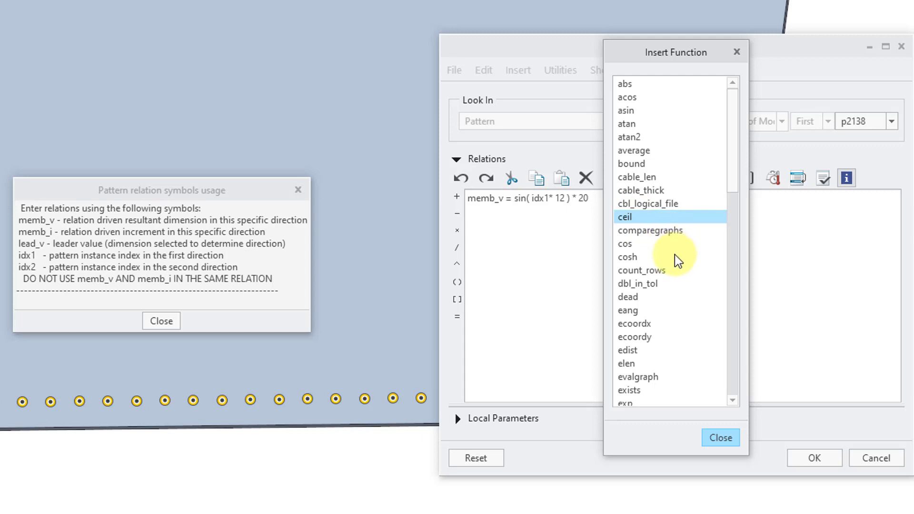
pyautogui.scroll(-3, 675, 254)
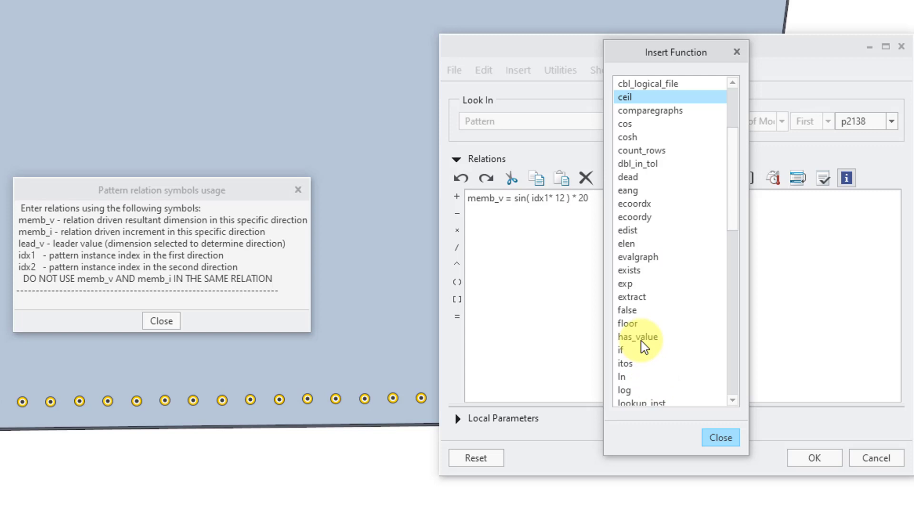
pyautogui.click(633, 324)
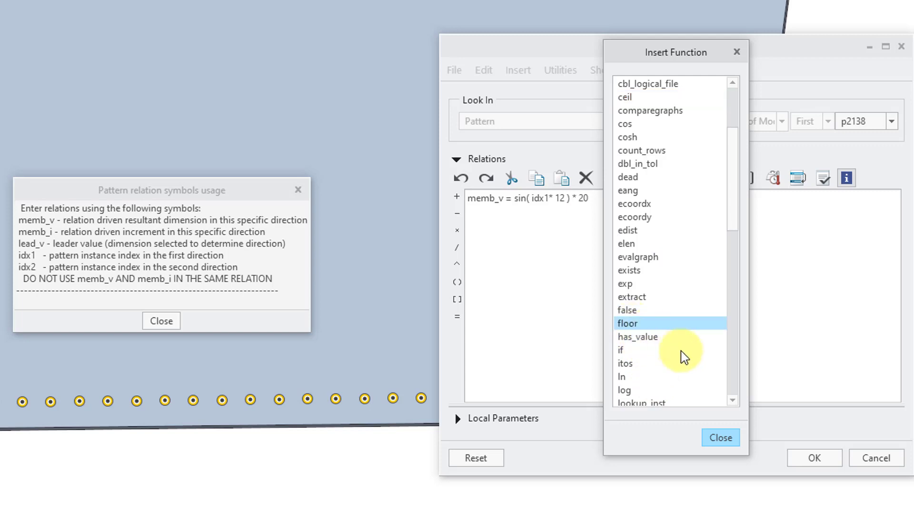
pyautogui.click(718, 438)
# Step: Wrap the sine term in ceil(, remove the stray floor(, and verify the relation
pyautogui.click(516, 199)
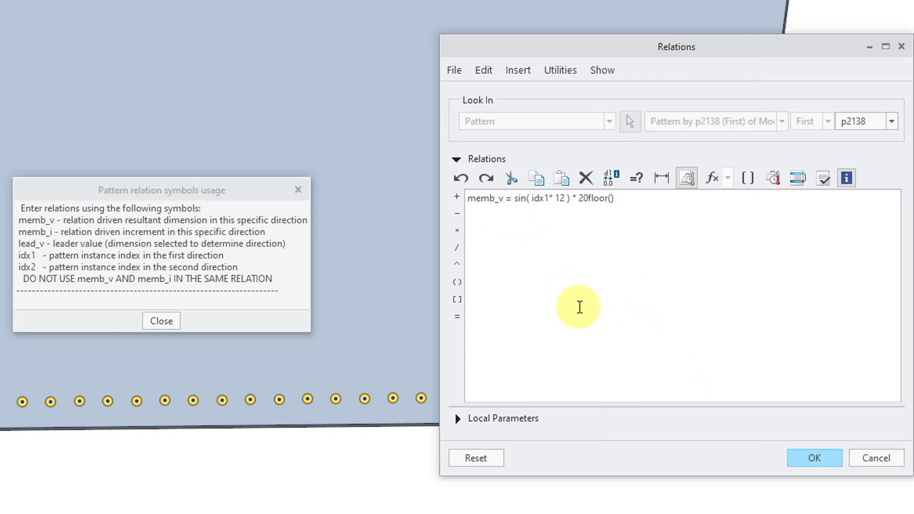
pyautogui.write('ceil')
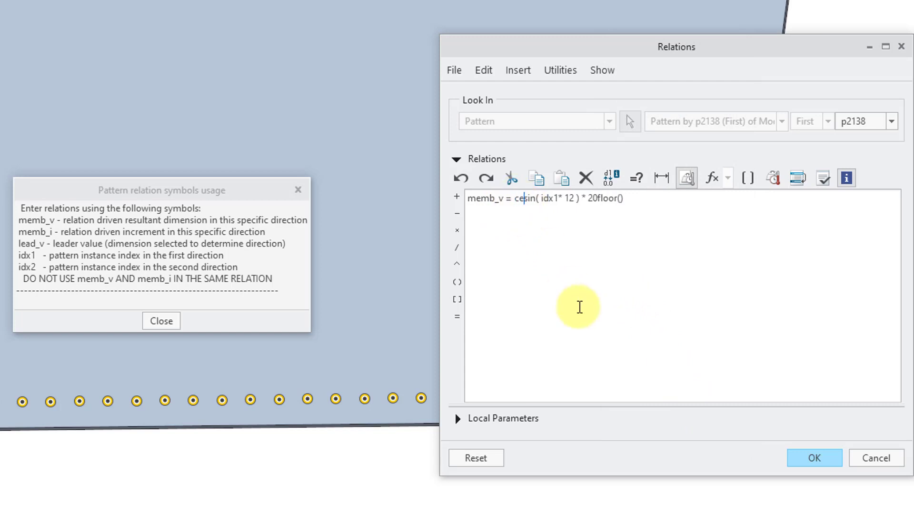
pyautogui.write('(')
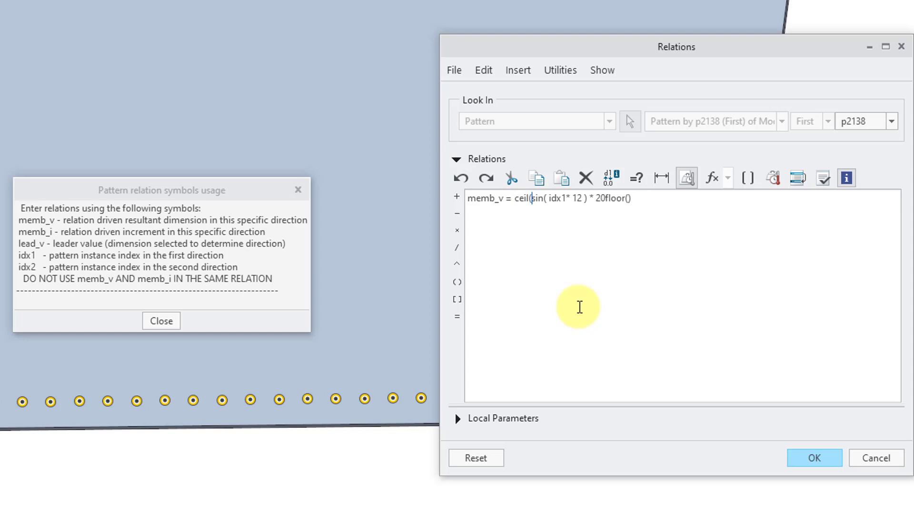
pyautogui.press('Right')
pyautogui.press('Right')
pyautogui.press('Right')
pyautogui.press('Right')
pyautogui.press('Right')
pyautogui.press('Right')
pyautogui.press('Right')
pyautogui.press('Right')
pyautogui.press('Right')
pyautogui.press('Right')
pyautogui.press('Right')
pyautogui.press('Right')
pyautogui.press('Right')
pyautogui.press('Right')
pyautogui.press('Right')
pyautogui.press('Right')
pyautogui.press('Right')
pyautogui.press('Right')
pyautogui.press('Right')
pyautogui.press('Right')
pyautogui.press('Right')
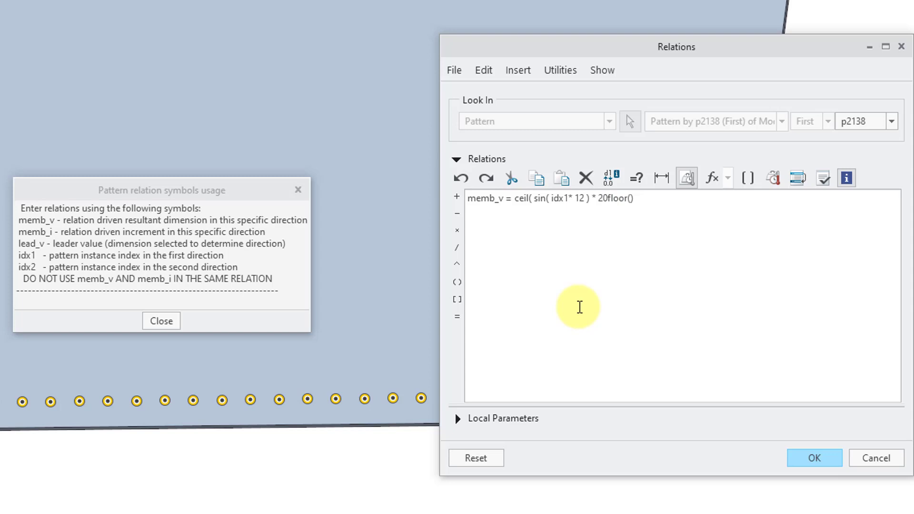
pyautogui.press('BackSpace')
pyautogui.press('BackSpace')
pyautogui.press('BackSpace')
pyautogui.press('BackSpace')
pyautogui.press('BackSpace')
pyautogui.press('BackSpace')
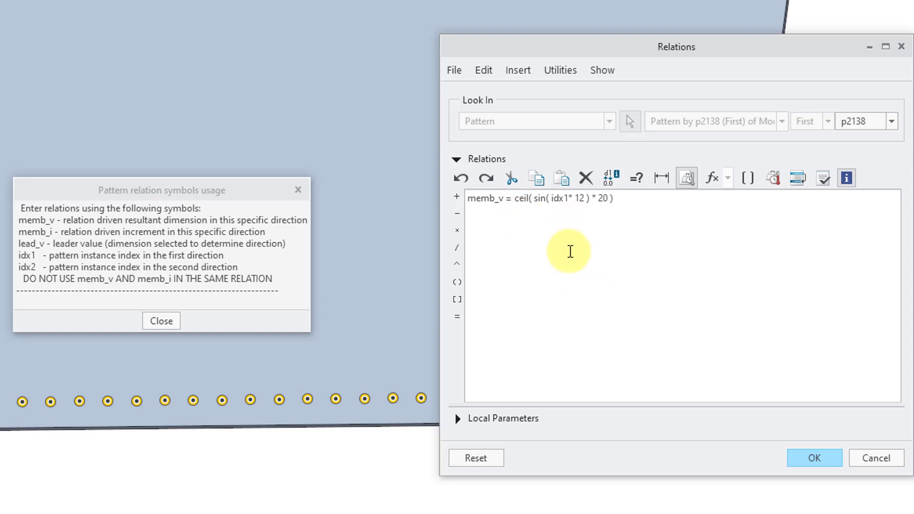
pyautogui.click(820, 182)
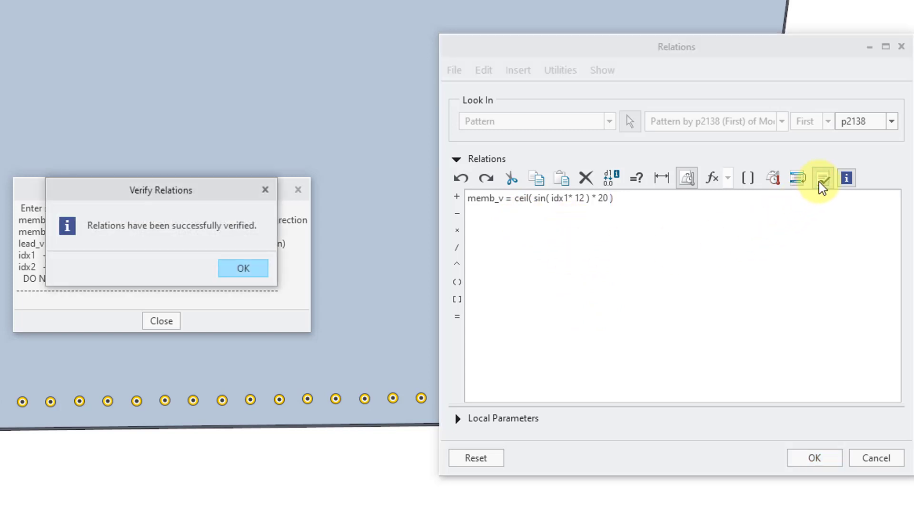
pyautogui.click(237, 269)
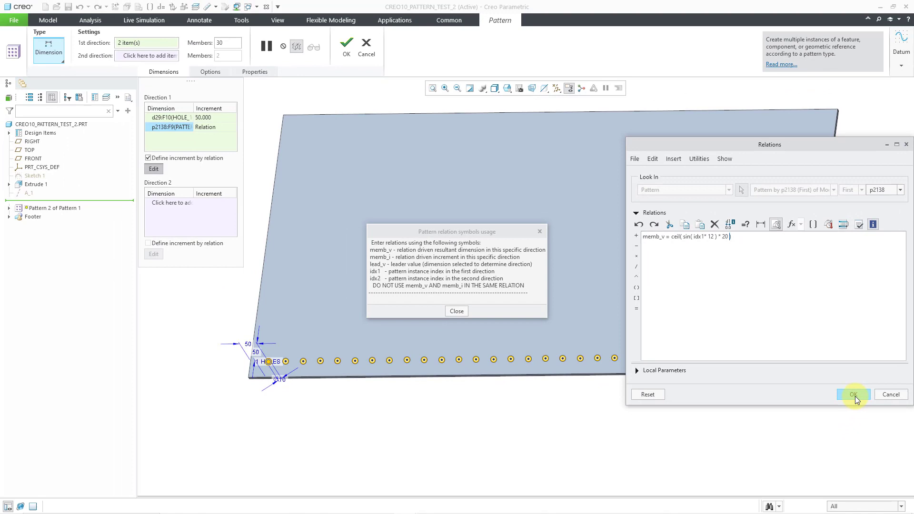
# Step: Accept the ceil sine relation, complete Pattern 2, and deselect to view the hole columns
pyautogui.click(855, 396)
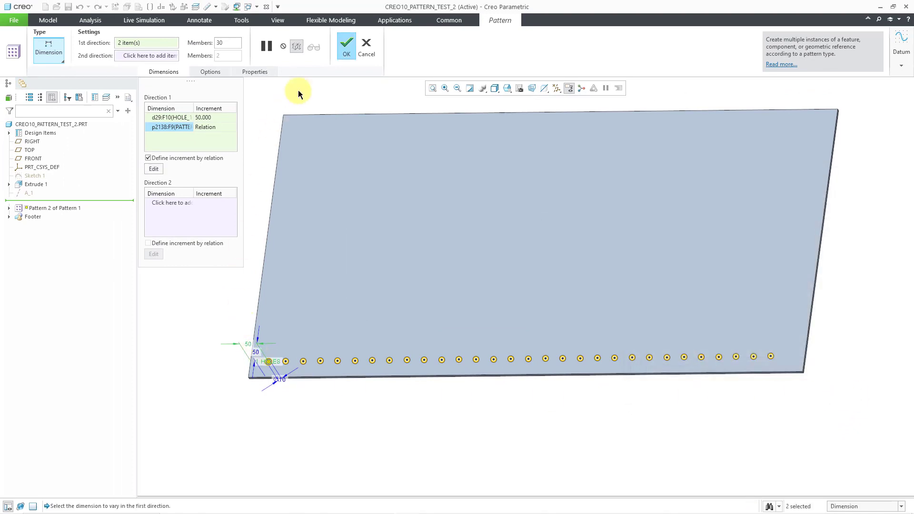
pyautogui.click(346, 48)
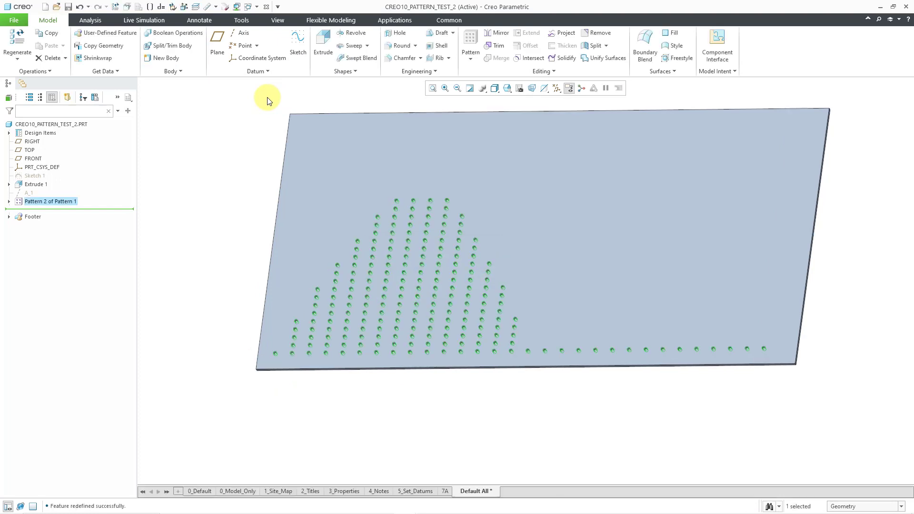
pyautogui.click(265, 103)
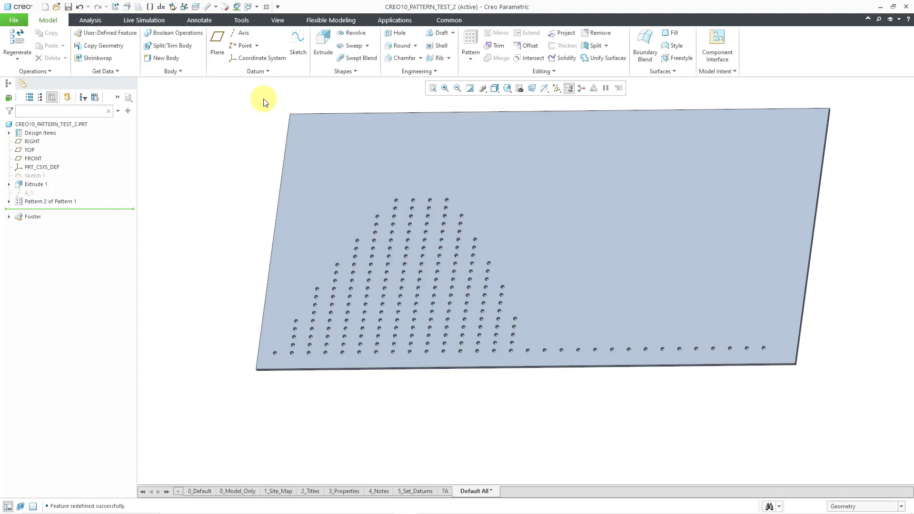
# Step: Reopen Pattern 2 of Pattern 1 and its hole-count relation for editing
pyautogui.click(71, 202)
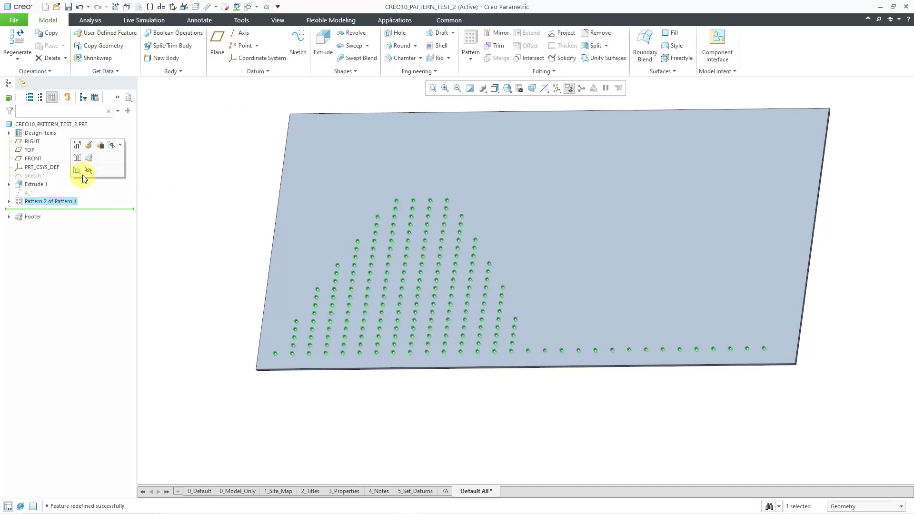
pyautogui.click(90, 144)
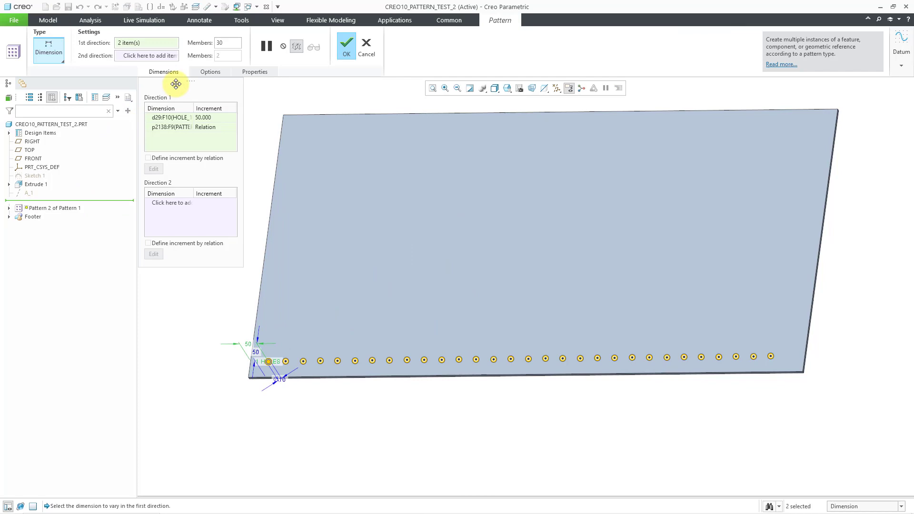
pyautogui.click(201, 128)
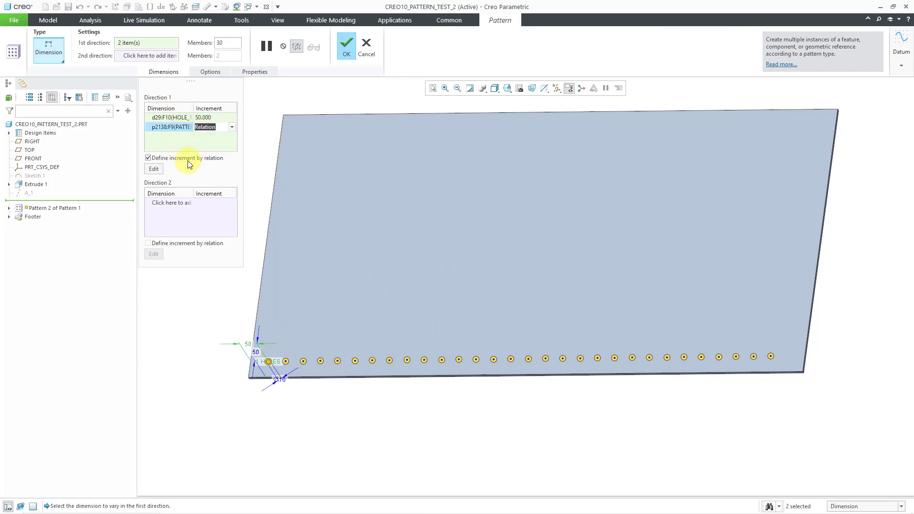
pyautogui.click(156, 172)
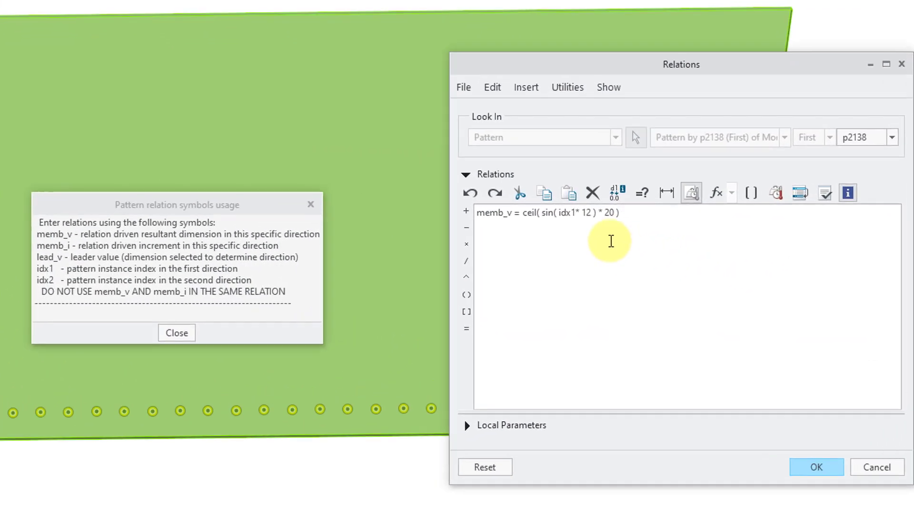
# Step: Change the sine multiplier from 12 to 24 and amplitude from 20 to 30, then finish
pyautogui.click(675, 229)
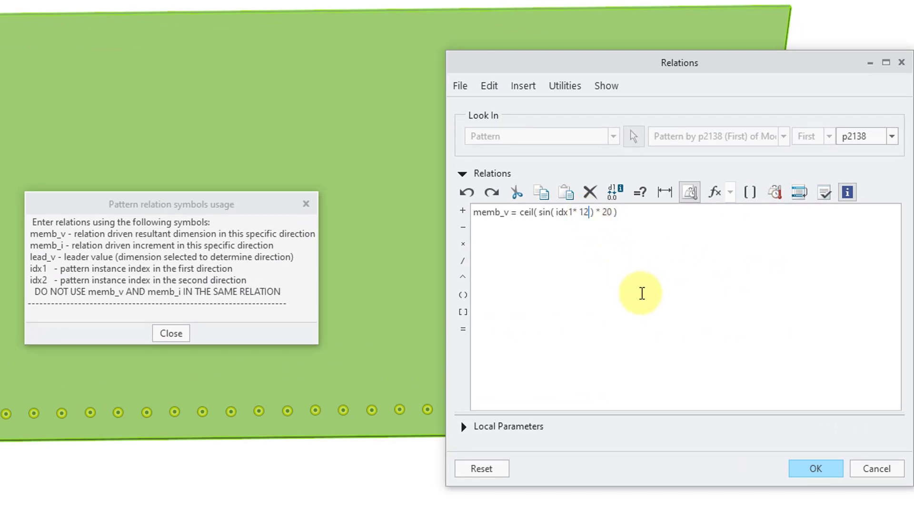
pyautogui.press('BackSpace')
pyautogui.press('BackSpace')
pyautogui.write('24')
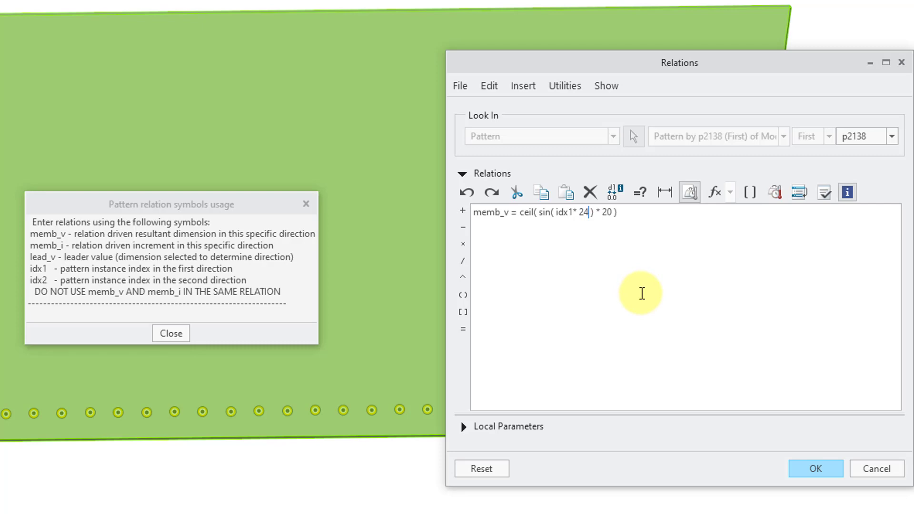
pyautogui.click(607, 211)
pyautogui.press('BackSpace')
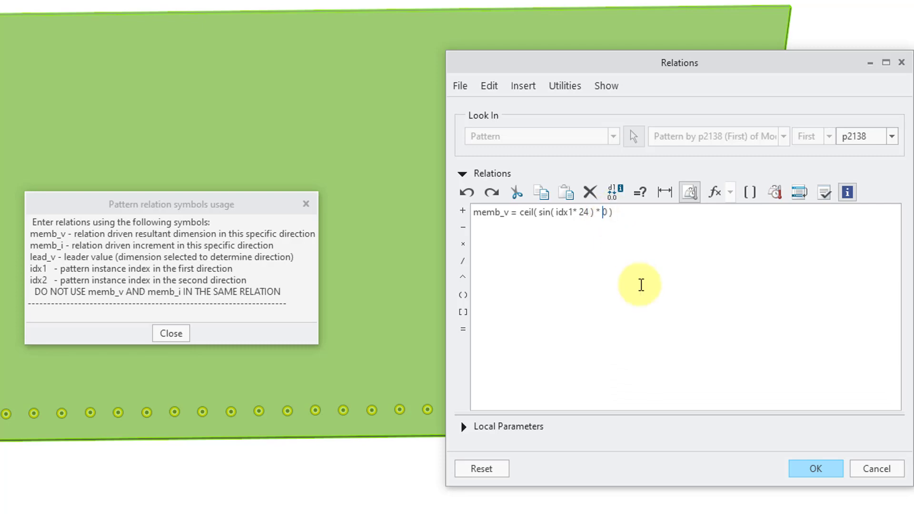
pyautogui.write('3')
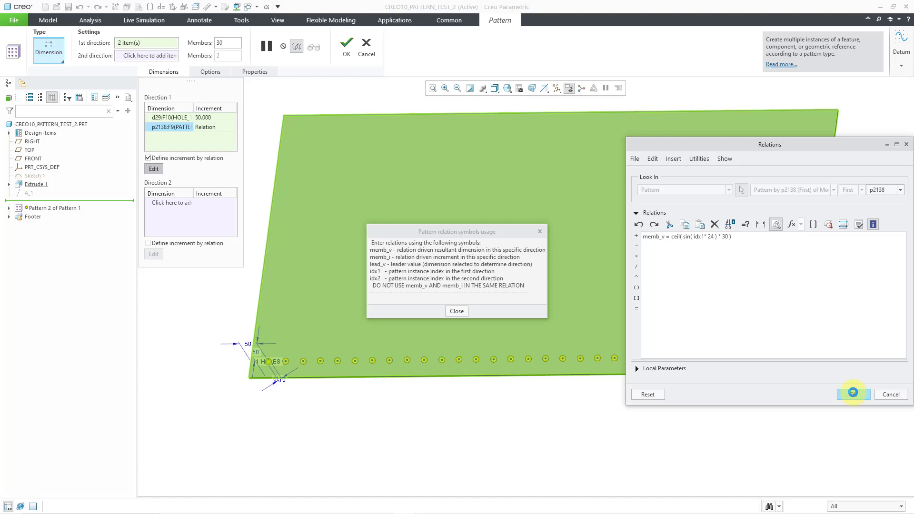
pyautogui.click(816, 468)
pyautogui.middleClick(685, 442)
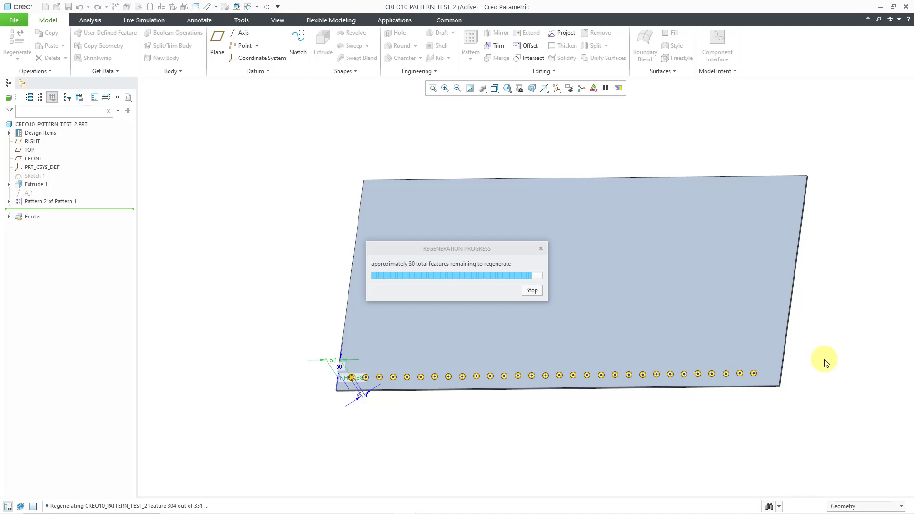
# Step: After regeneration, deselect and reselect Pattern 2 of Pattern 1 in the model tree
pyautogui.scroll(-1, 826, 363)
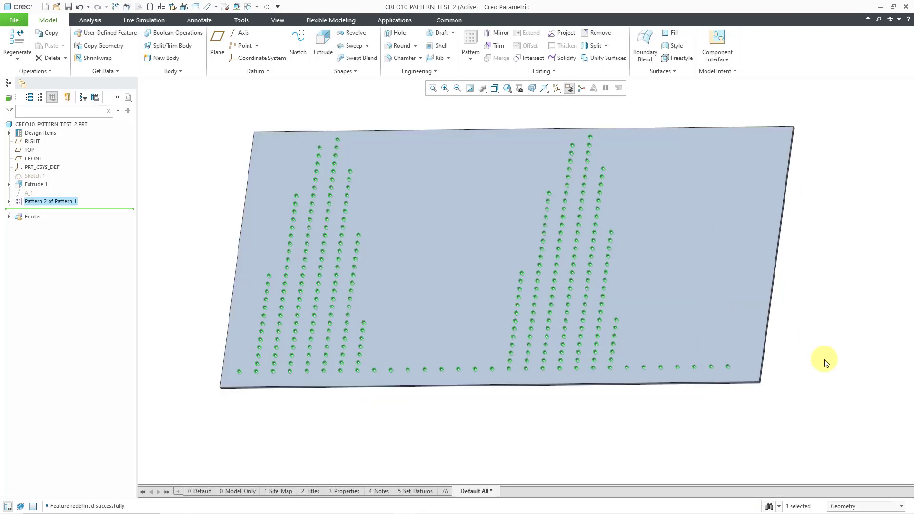
pyautogui.click(826, 363)
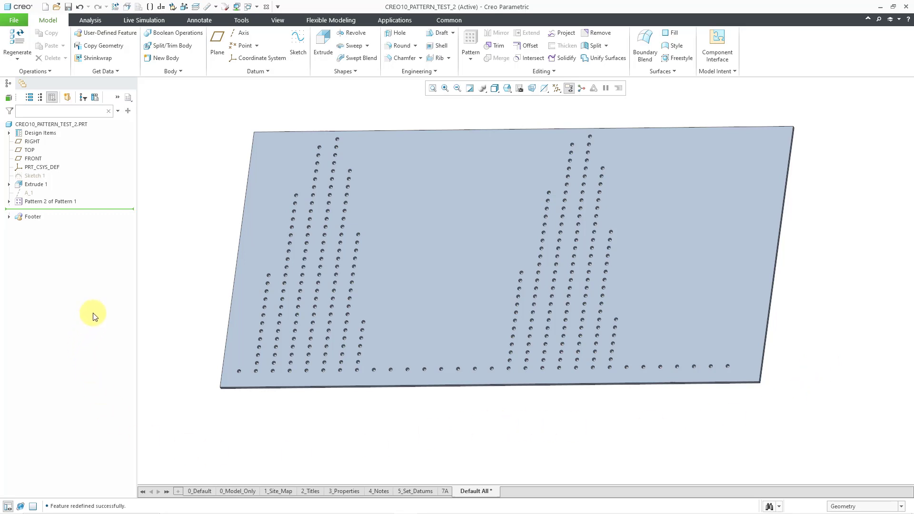
pyautogui.click(65, 202)
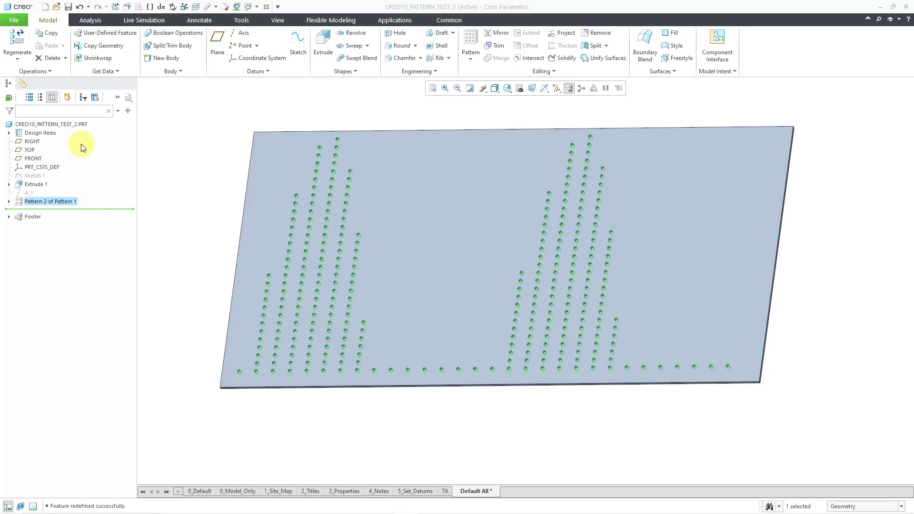
pyautogui.hotkey('ctrl', 'e')
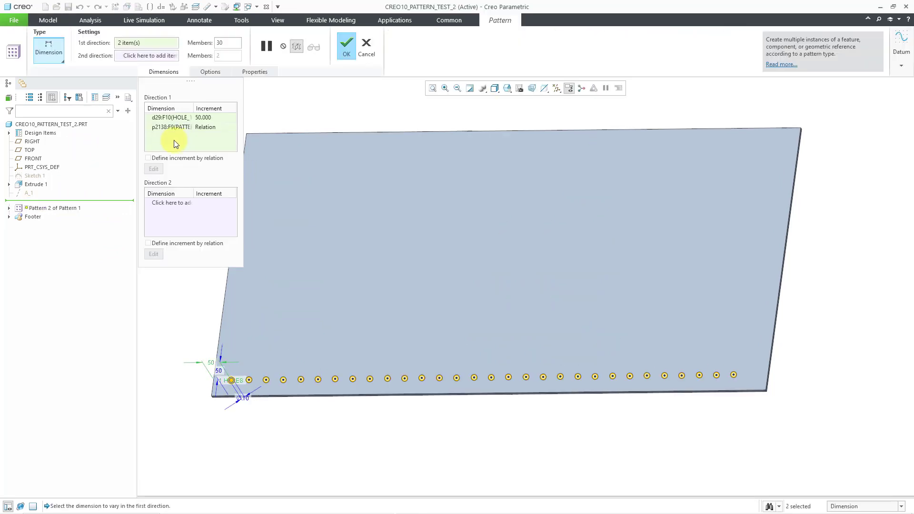
pyautogui.click(367, 46)
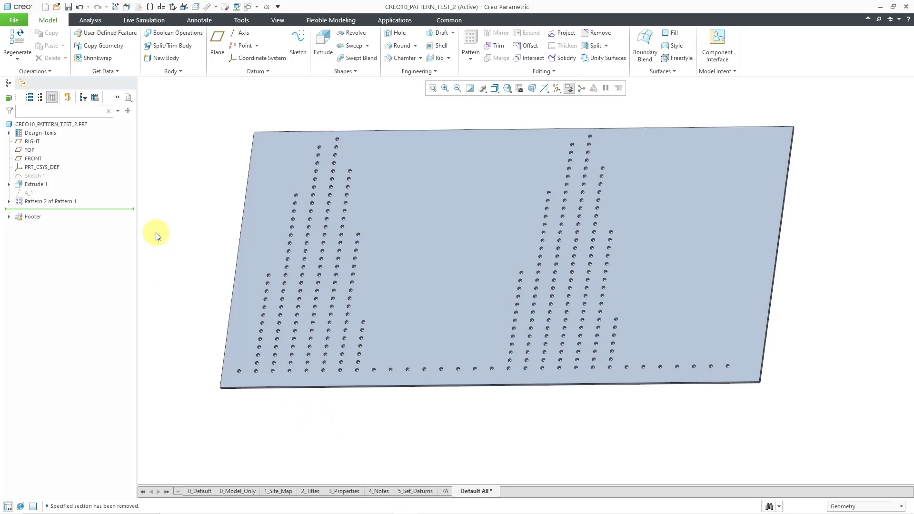
# Step: Reopen Pattern 2 of Pattern 1 and the Relations editor for its hole count
pyautogui.click(63, 201)
pyautogui.click(81, 144)
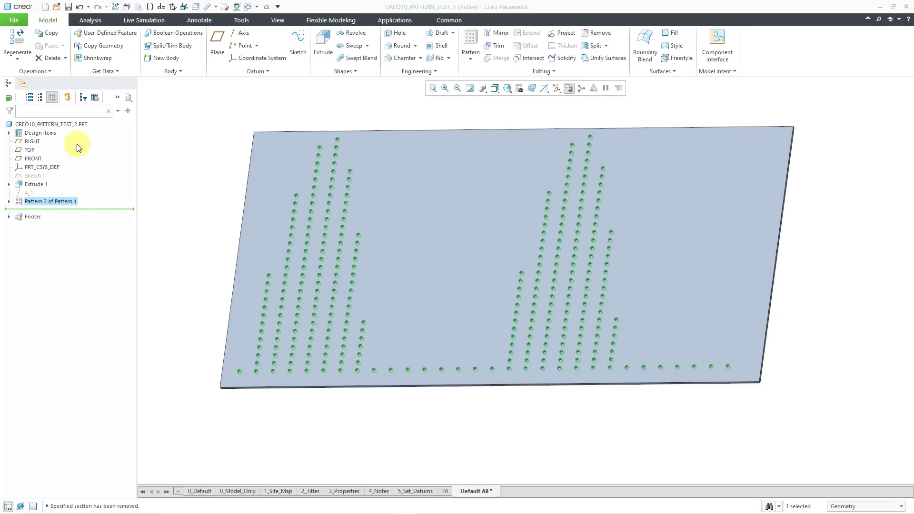
pyautogui.click(196, 127)
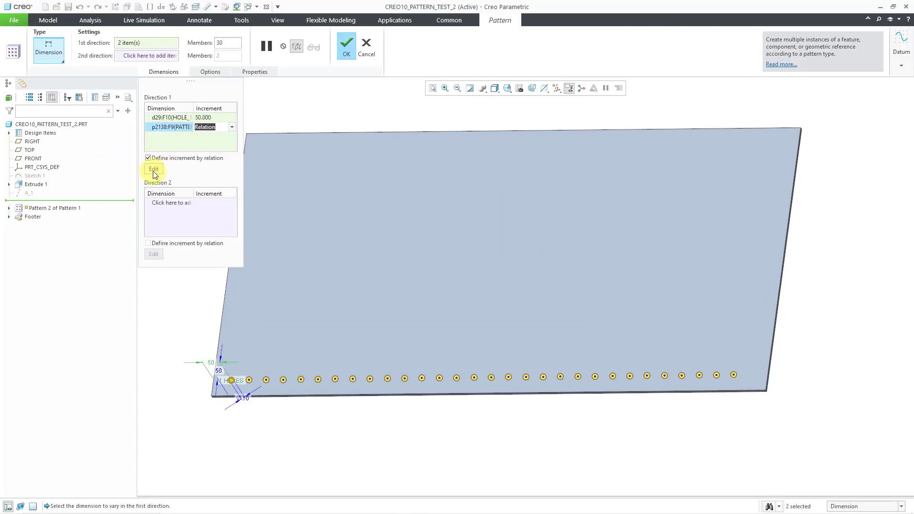
pyautogui.click(153, 168)
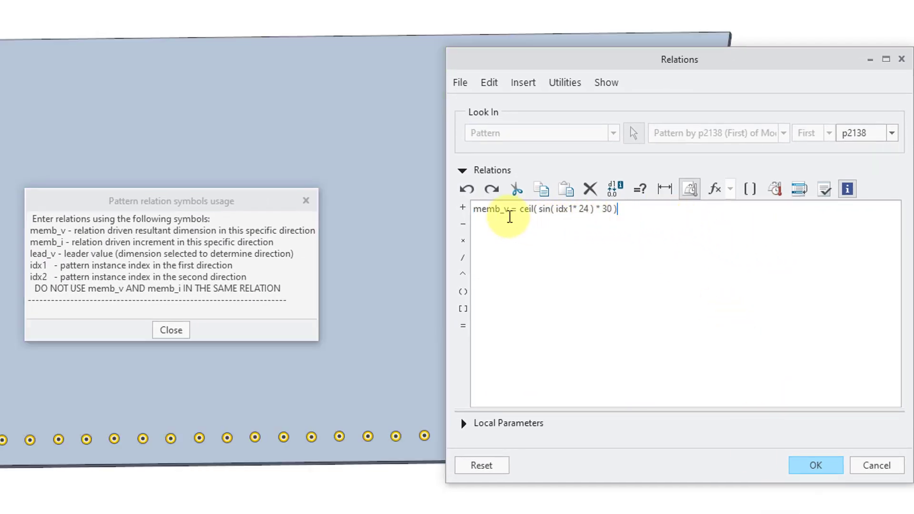
# Step: Replace the old sine line with the pasted if idx1 < 16 … else … endif floor relation
pyautogui.tripleClick(496, 210)
pyautogui.press('Delete')
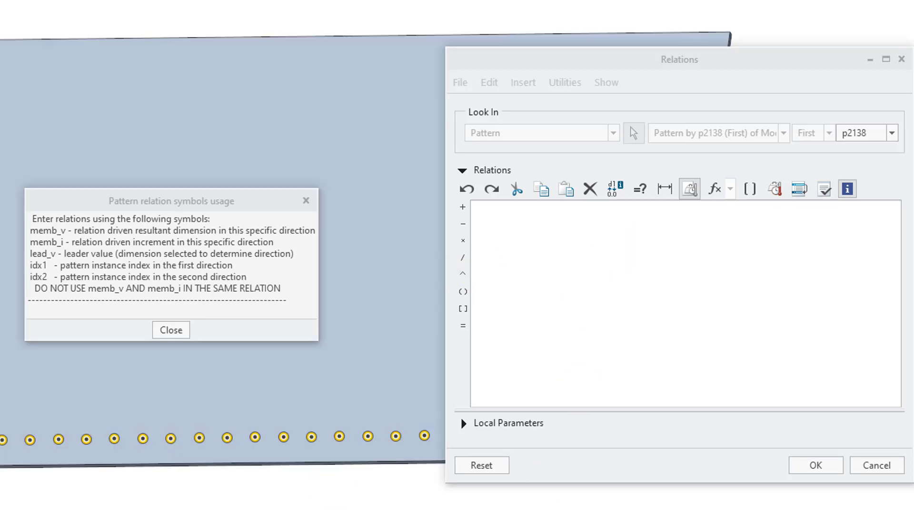
pyautogui.click(615, 367)
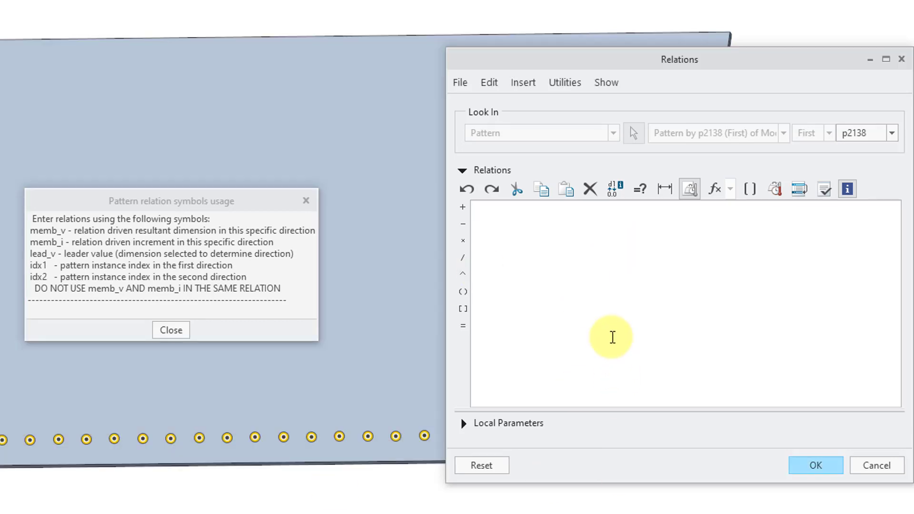
pyautogui.write('if idx1 < 16   memb_v = floor( sin( idx1 * 12 ) * 30 ) else   memb_v = floor( sin( (idx1 - 16) * 12) * 30 ) endif')
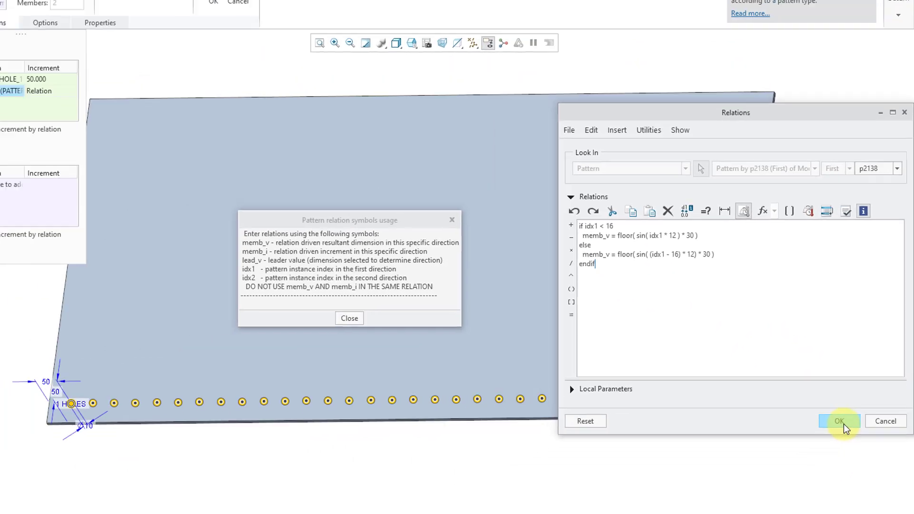
pyautogui.click(819, 466)
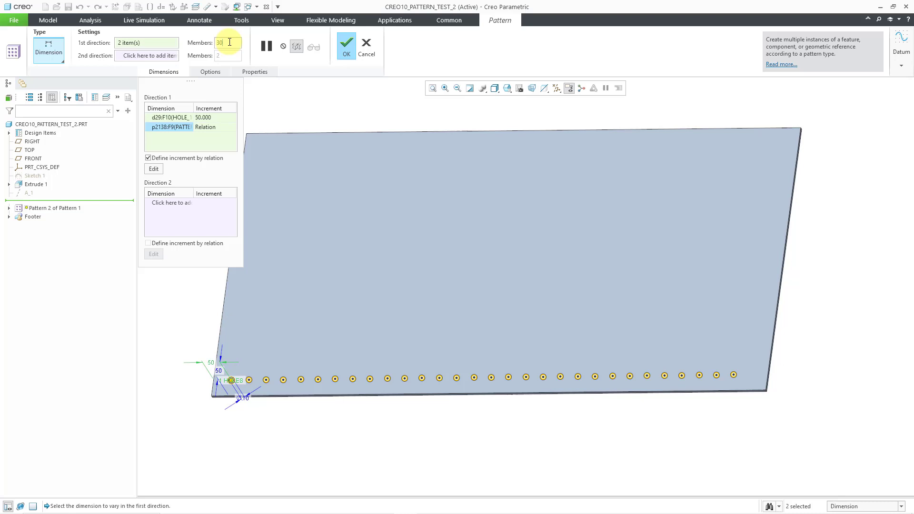
# Step: Raise the first-direction member count from 30 to 31 and complete the pattern
pyautogui.write('3')
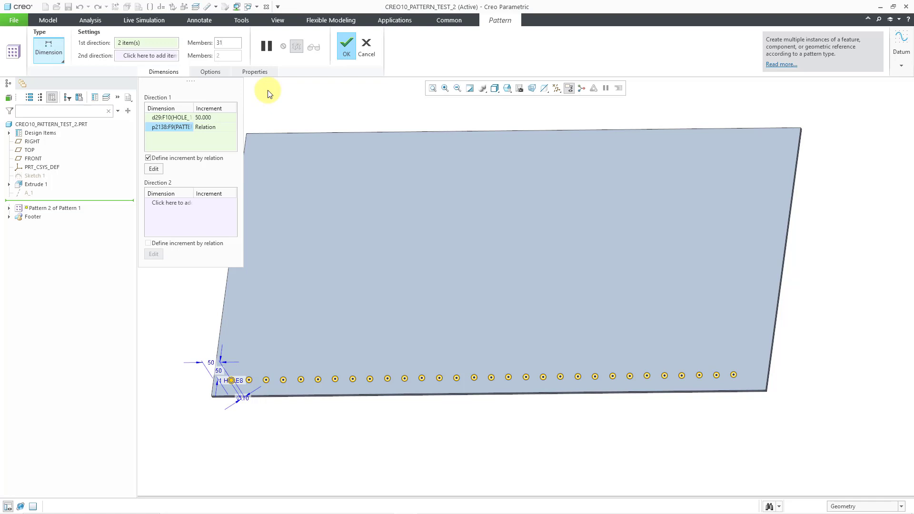
pyautogui.press('Return')
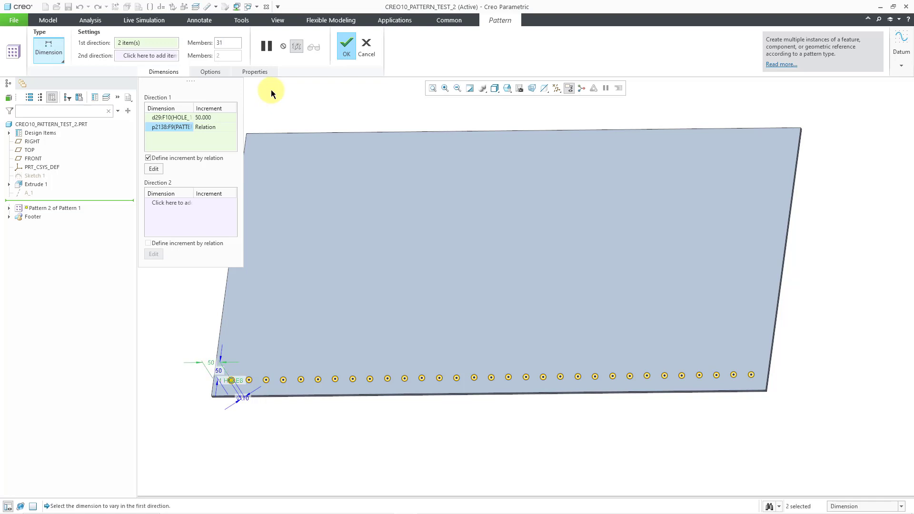
pyautogui.click(347, 46)
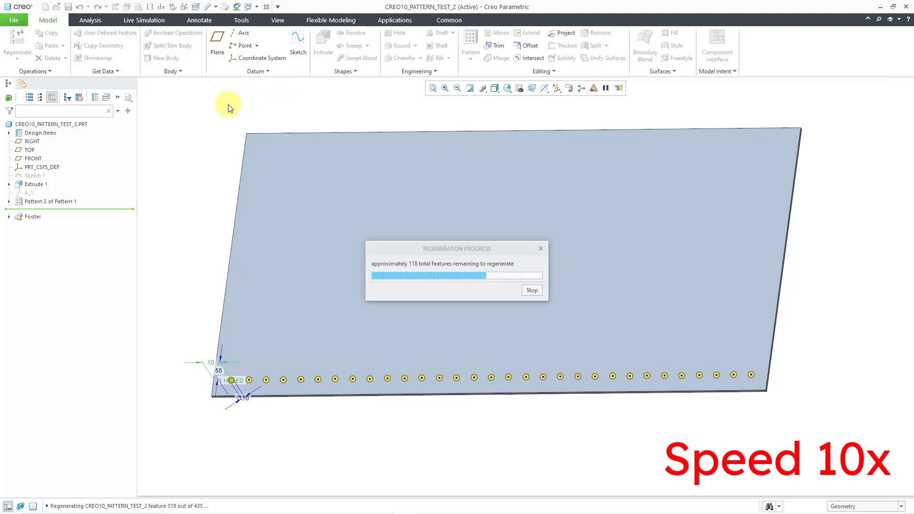